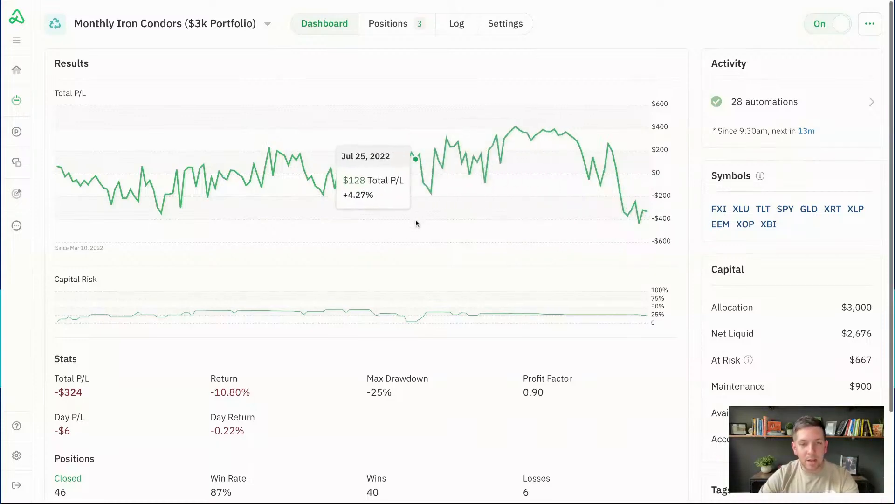
Open the Monthly Iron Condors bot's Settings, then its Iron Condor Manager w/ 3 Exits (Small Accounts) monitor
scroll(415, 222, down, 1)
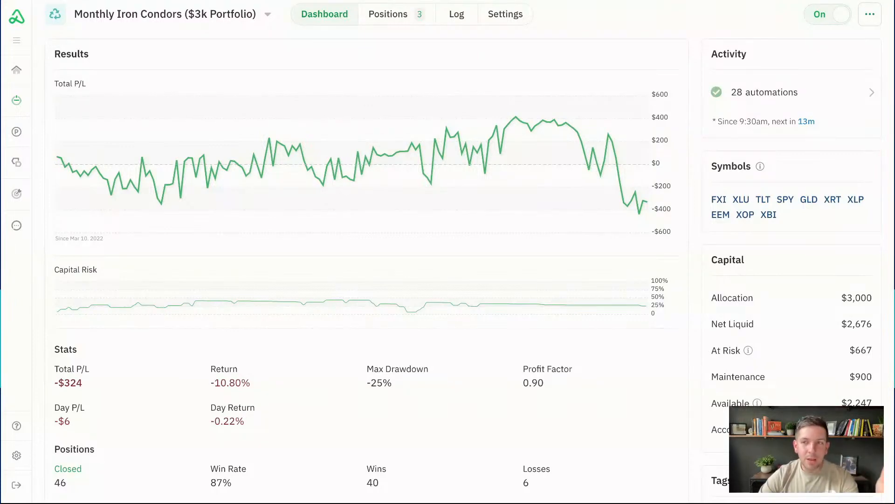
scroll(345, 103, up, 1)
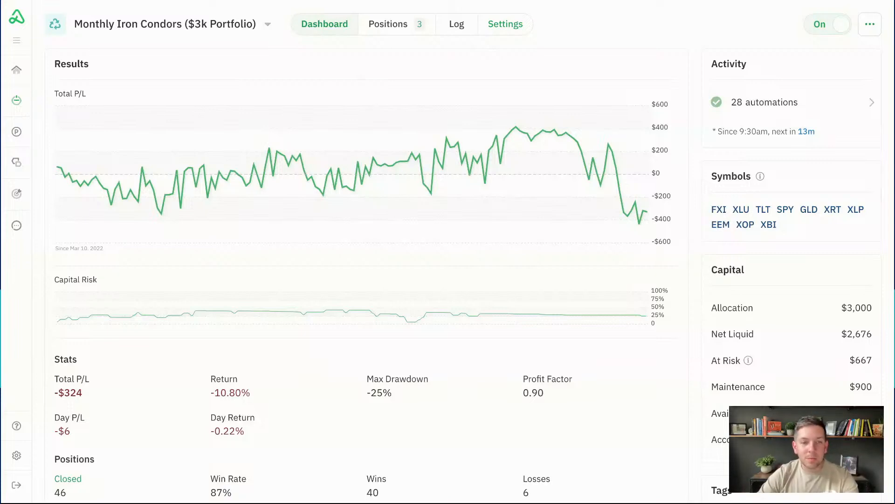
click(506, 24)
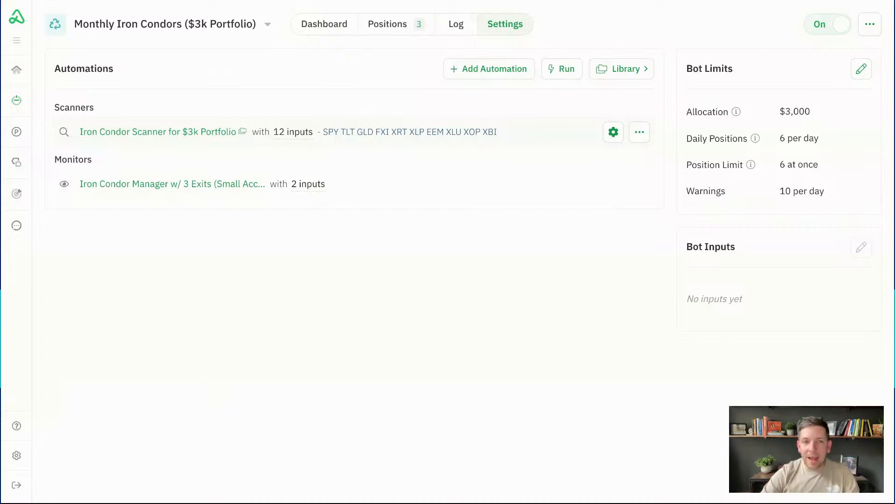
click(500, 187)
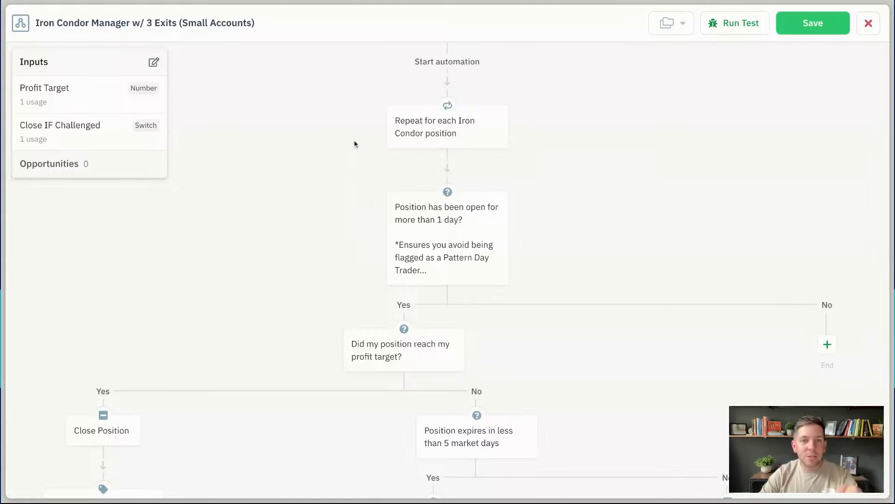
Scroll the manager flowchart to review the day-held, profit-target and 5-market-day checks
scroll(470, 270, down, 5)
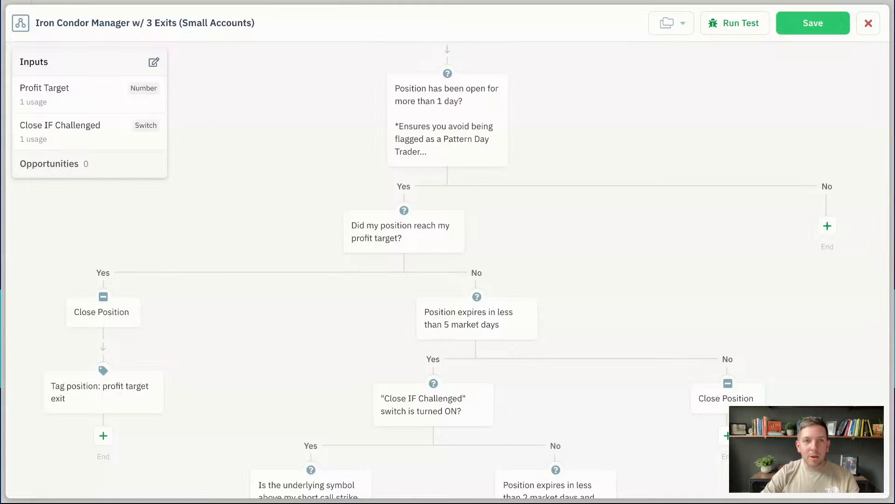
scroll(373, 131, down, 2)
scroll(372, 131, down, 1)
scroll(373, 117, up, 1)
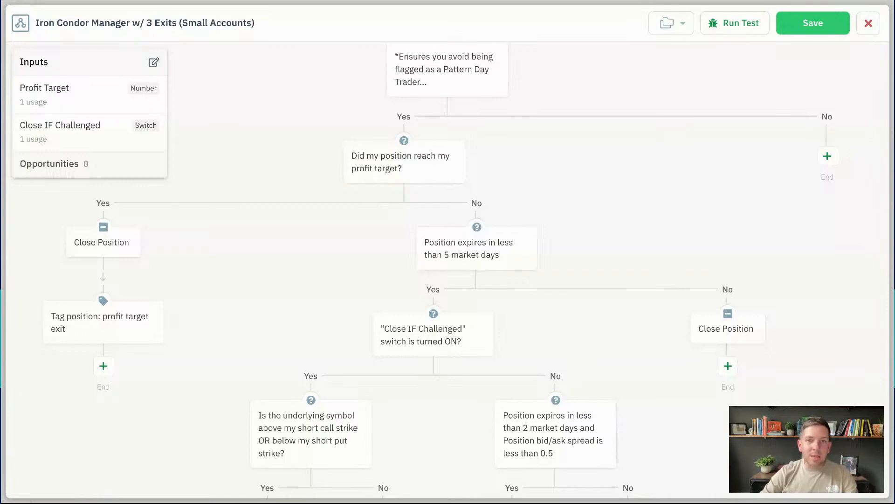
mouse_move(448, 158)
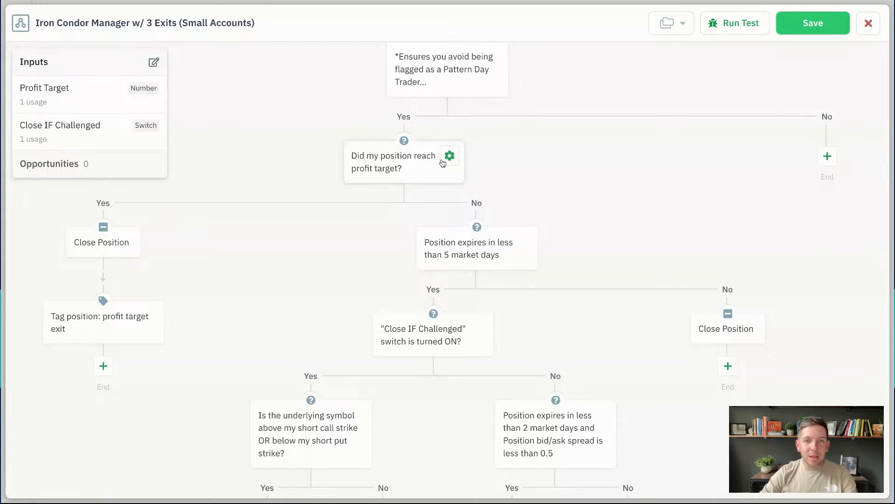
Delete the profit-target decision node, keeping only its No path
click(449, 156)
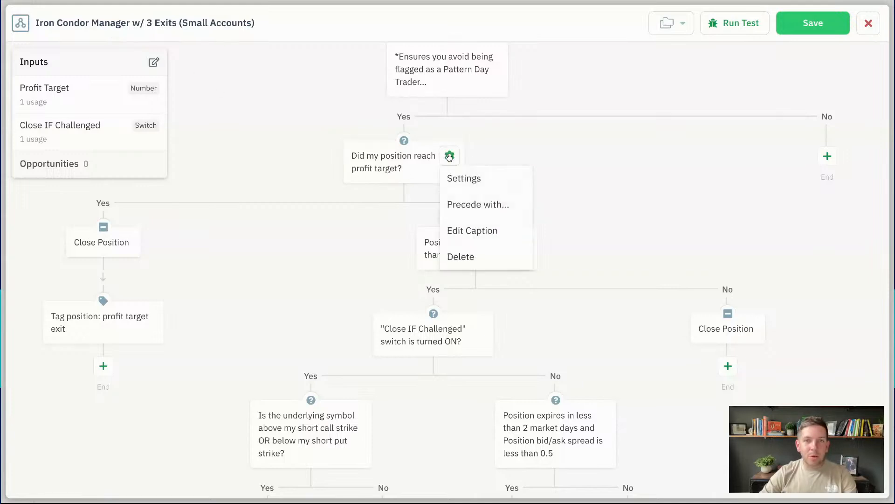
click(460, 255)
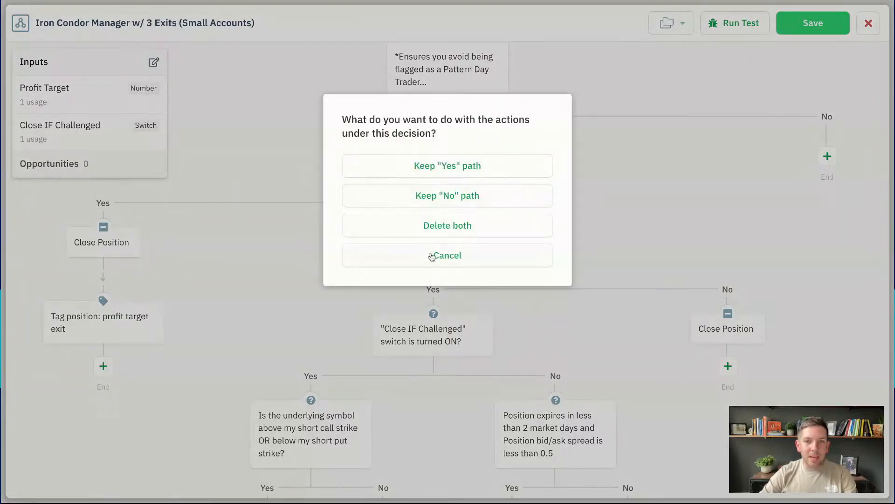
click(430, 256)
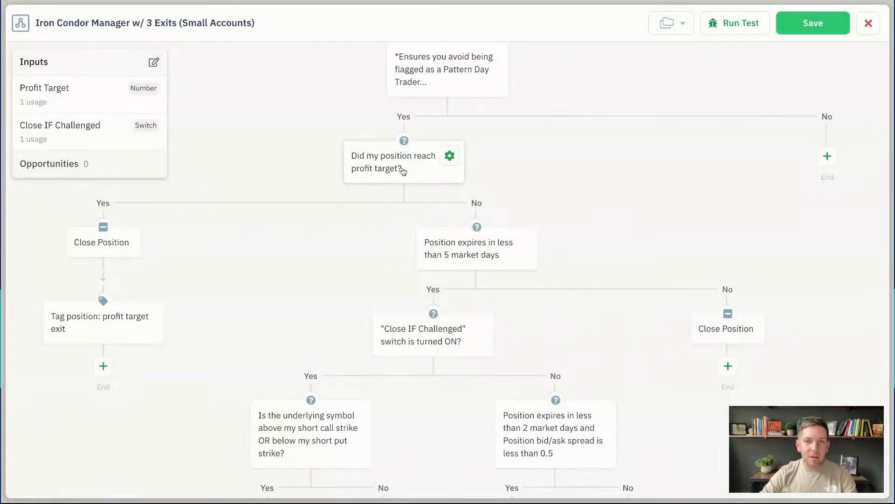
click(449, 155)
click(462, 257)
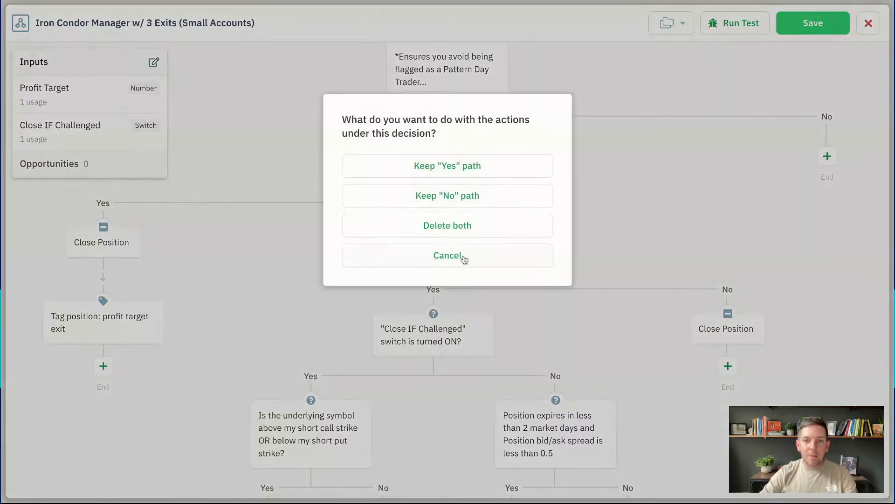
click(477, 197)
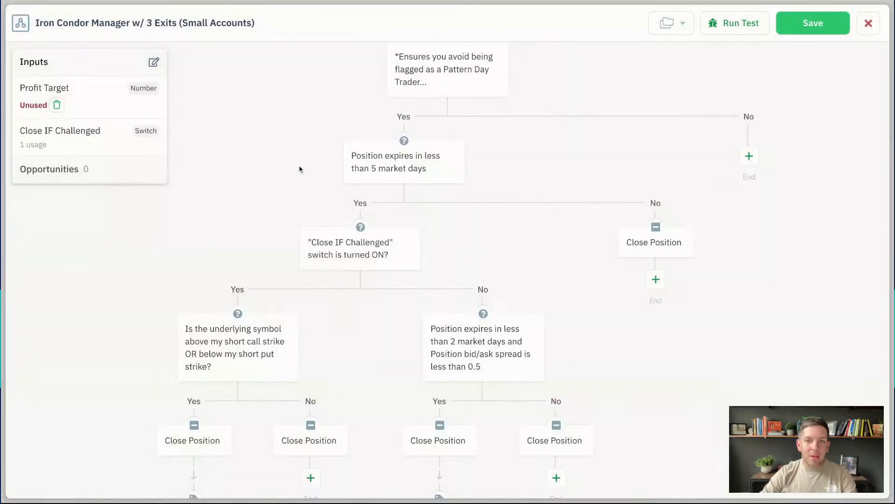
scroll(300, 169, up, 2)
Delete the unused Profit Target input, leaving Close IF Challenged as the only input
scroll(300, 169, down, 3)
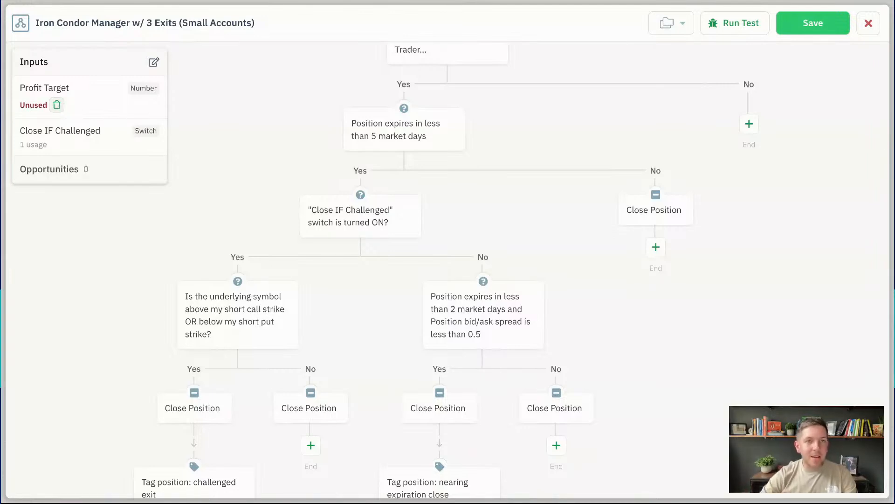
click(57, 104)
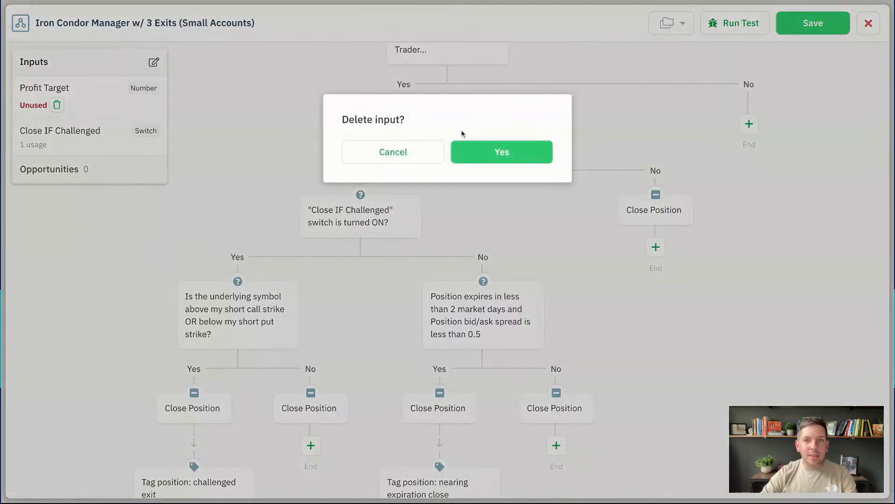
click(500, 153)
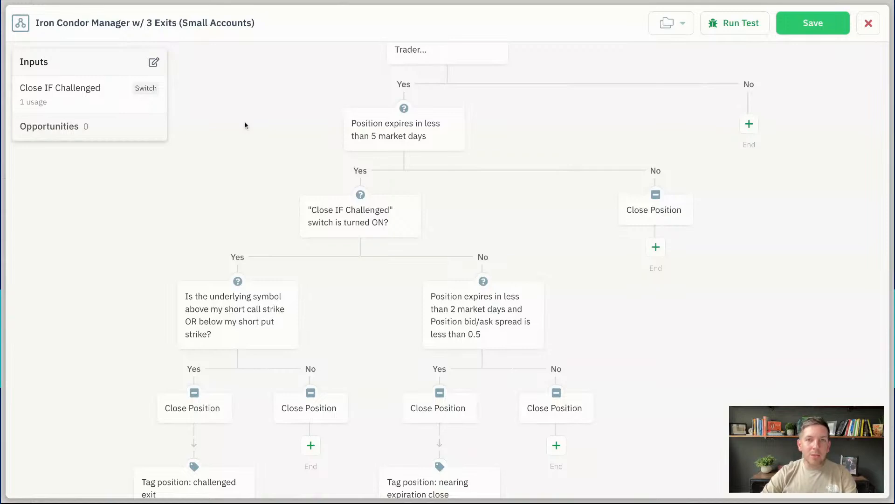
scroll(246, 124, up, 1)
scroll(448, 271, up, 2)
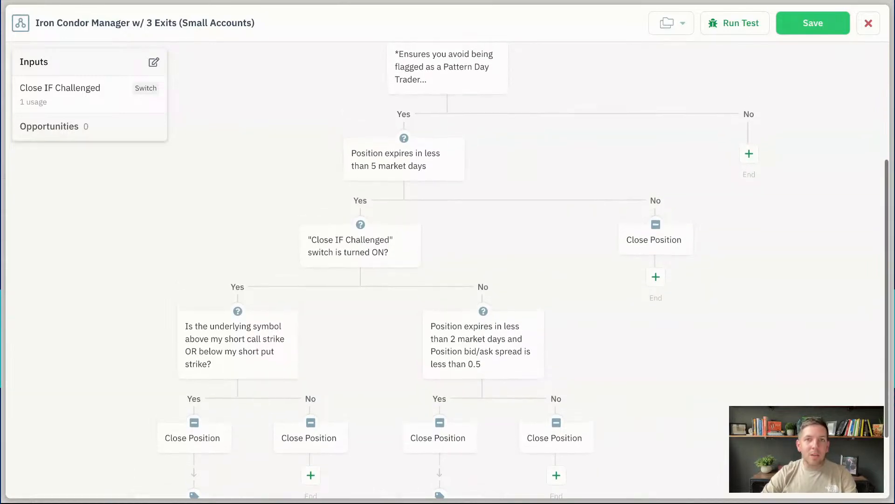
scroll(525, 265, down, 1)
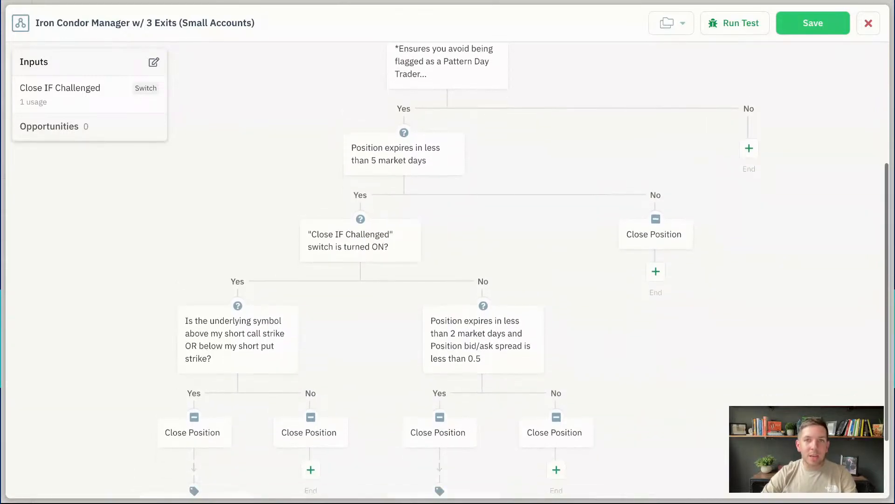
scroll(326, 114, down, 2)
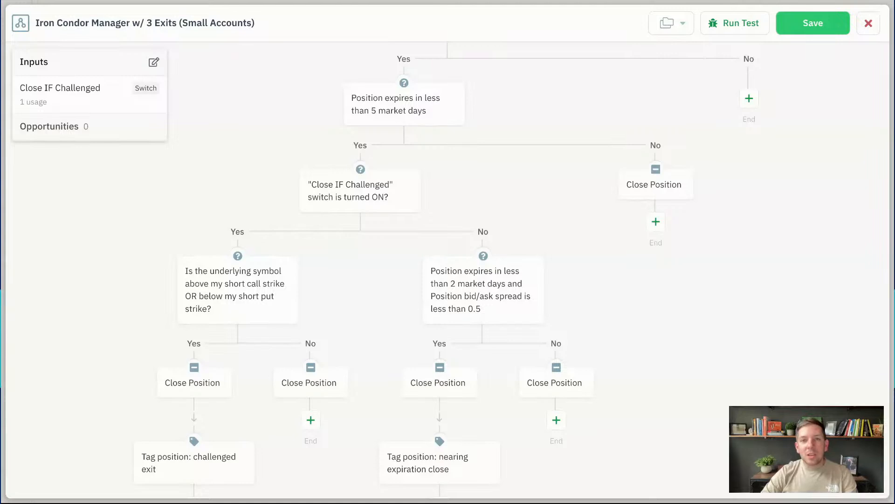
mouse_move(408, 117)
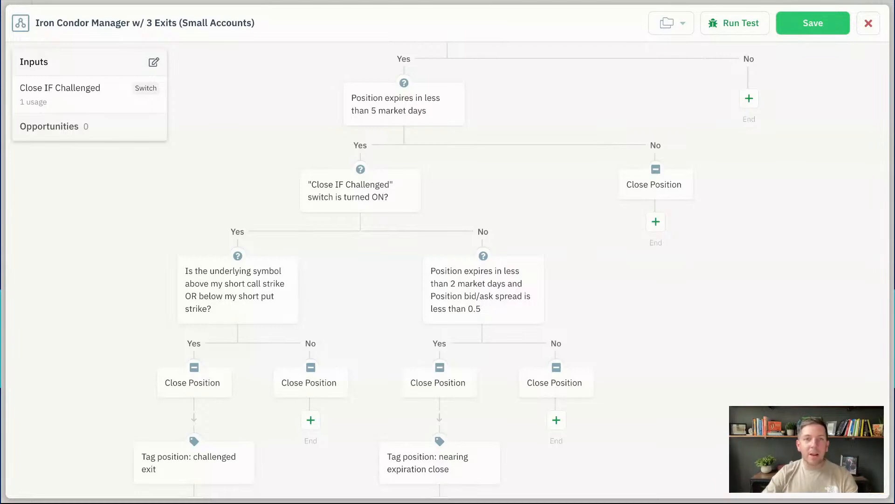
click(656, 188)
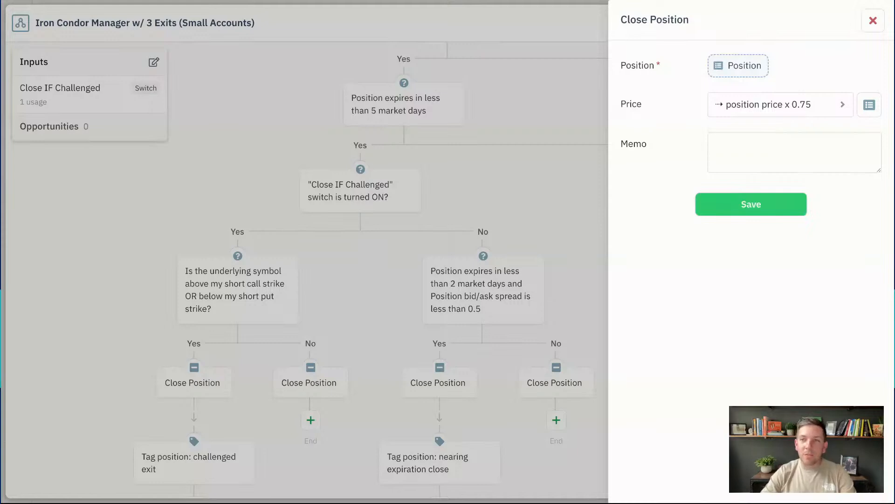
click(872, 21)
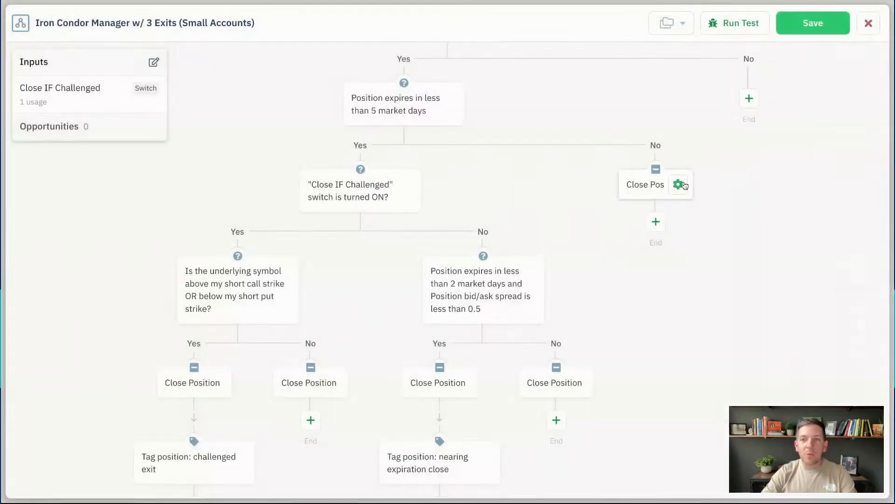
click(681, 185)
click(685, 286)
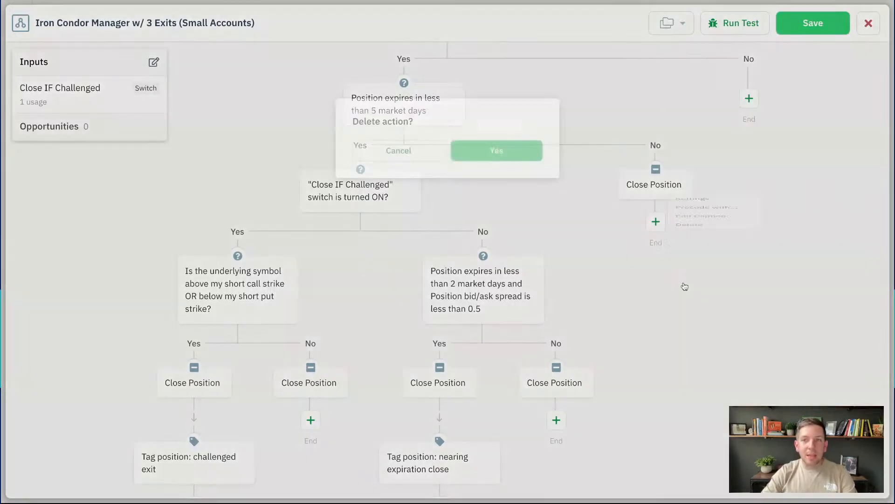
click(498, 147)
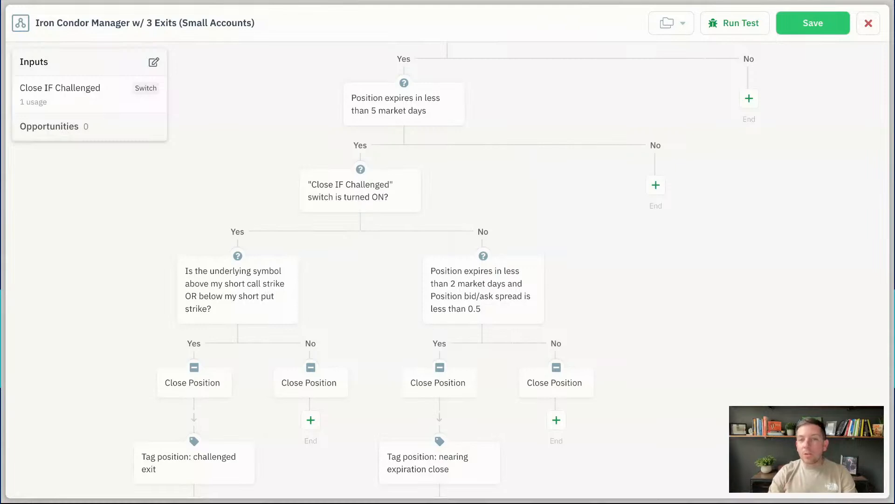
scroll(513, 271, down, 1)
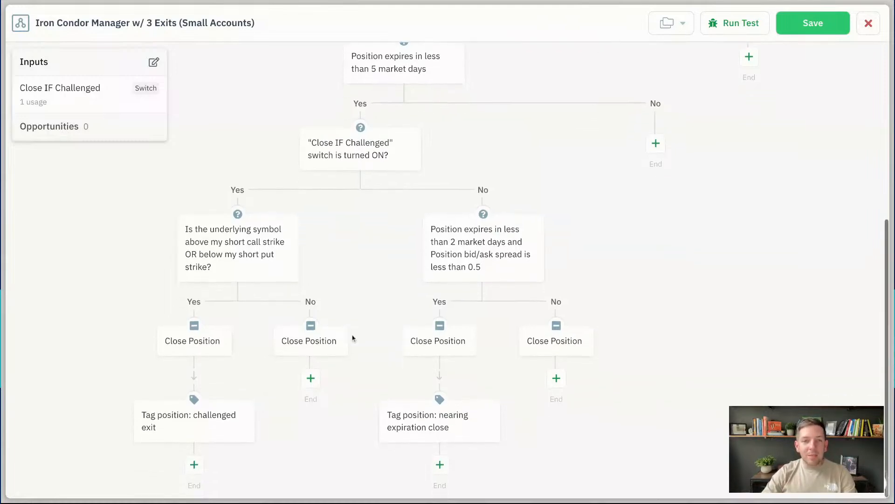
click(333, 340)
click(338, 444)
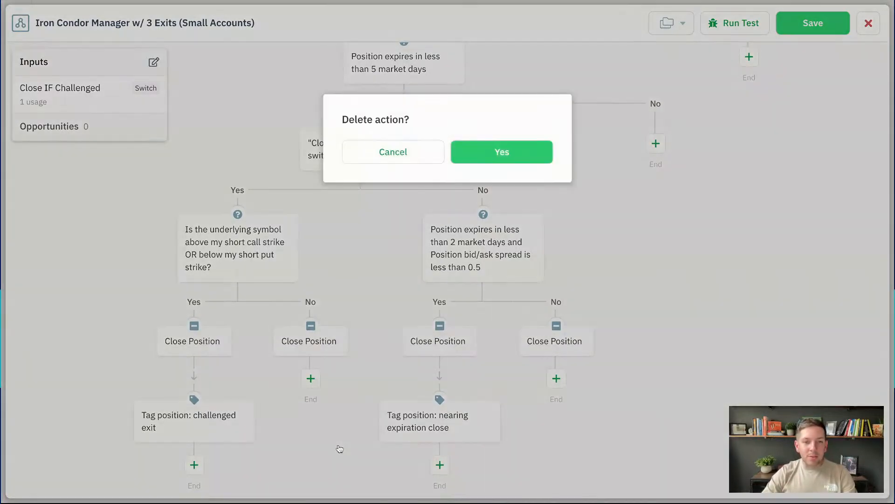
click(517, 160)
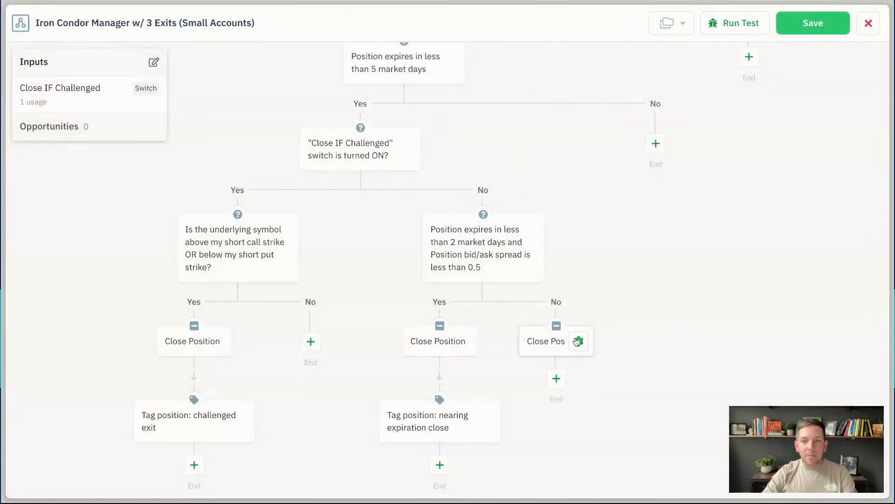
click(579, 341)
click(588, 442)
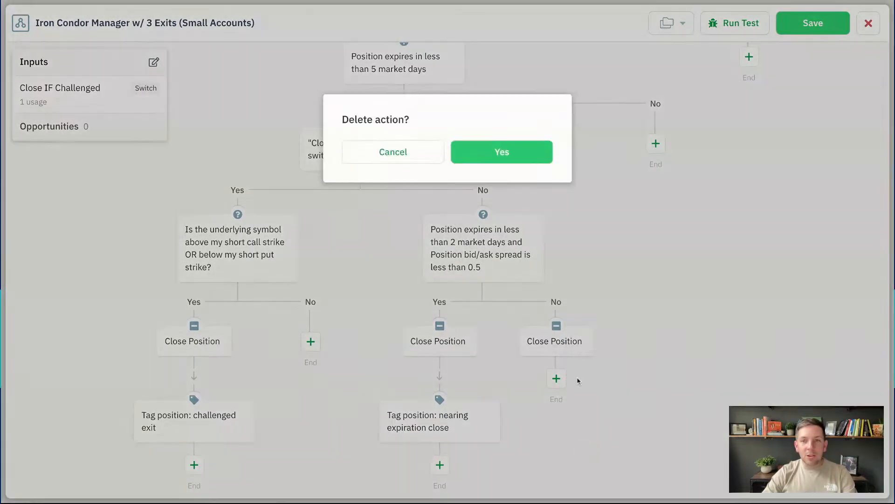
click(527, 160)
scroll(386, 217, up, 1)
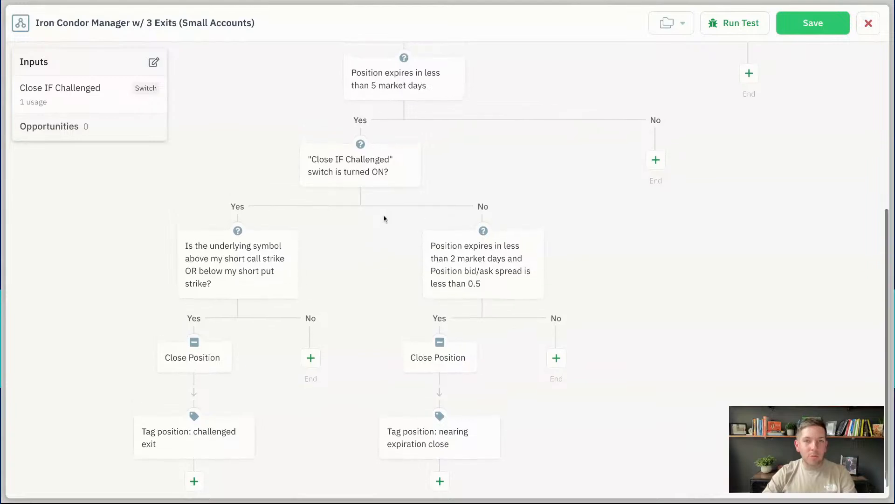
scroll(386, 217, up, 2)
scroll(339, 98, up, 3)
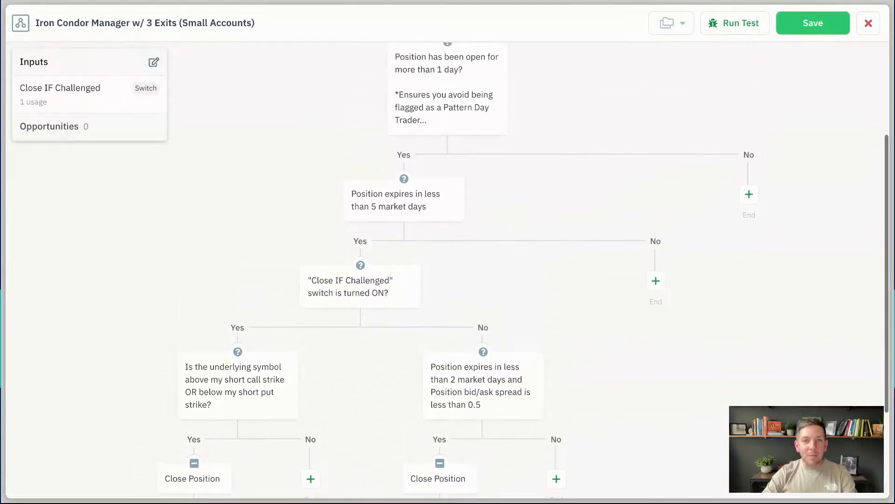
scroll(340, 98, up, 3)
scroll(340, 98, up, 1)
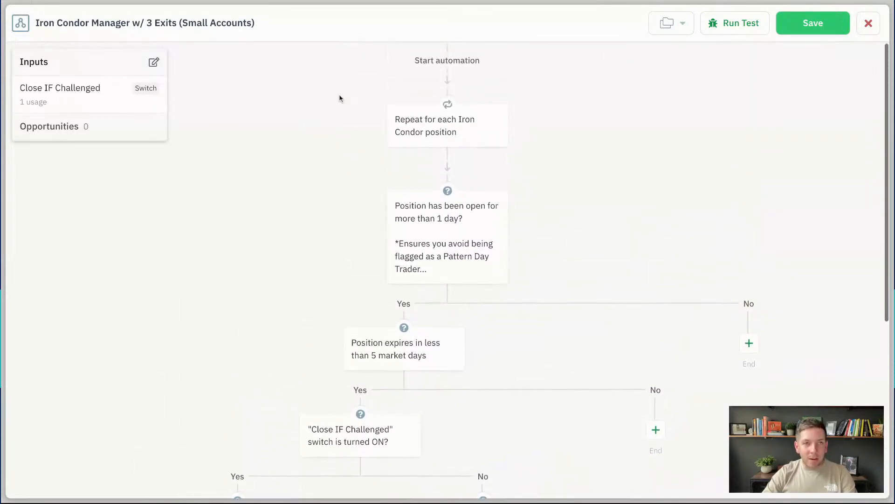
scroll(340, 98, down, 4)
scroll(310, 94, down, 2)
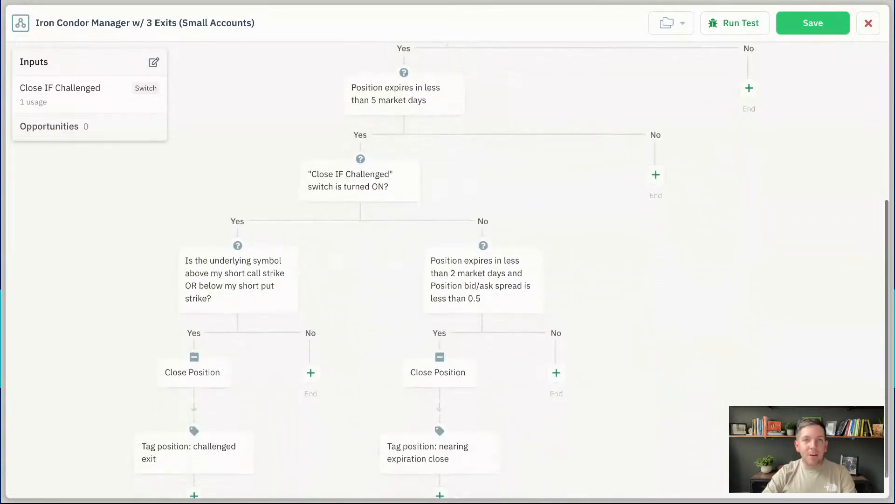
scroll(279, 102, down, 1)
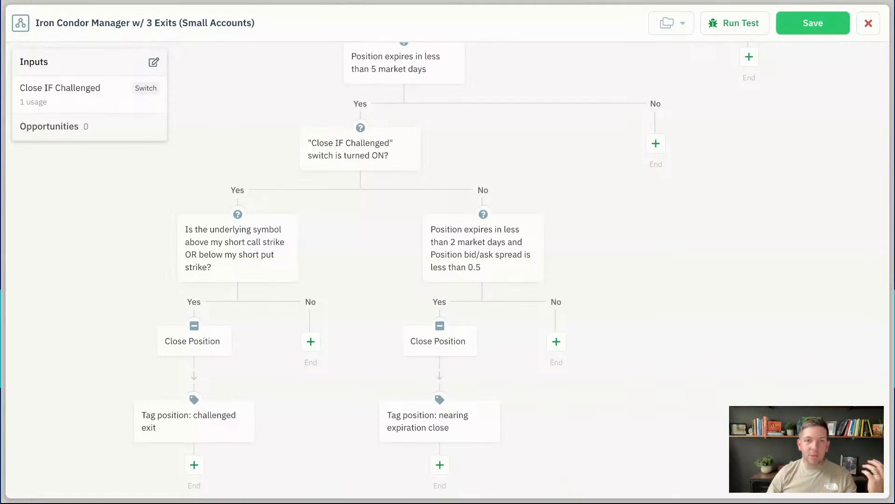
Open the 'underlying above short call OR below short put strike' decision's conditions
click(233, 249)
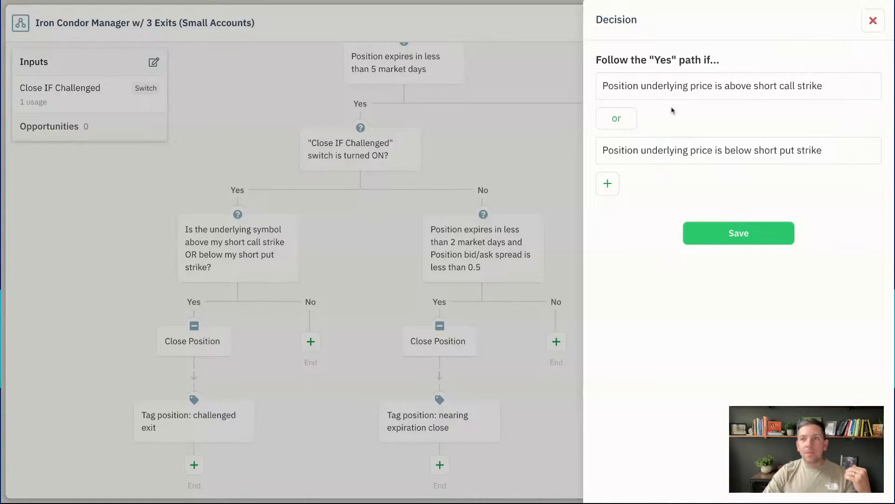
mouse_move(772, 96)
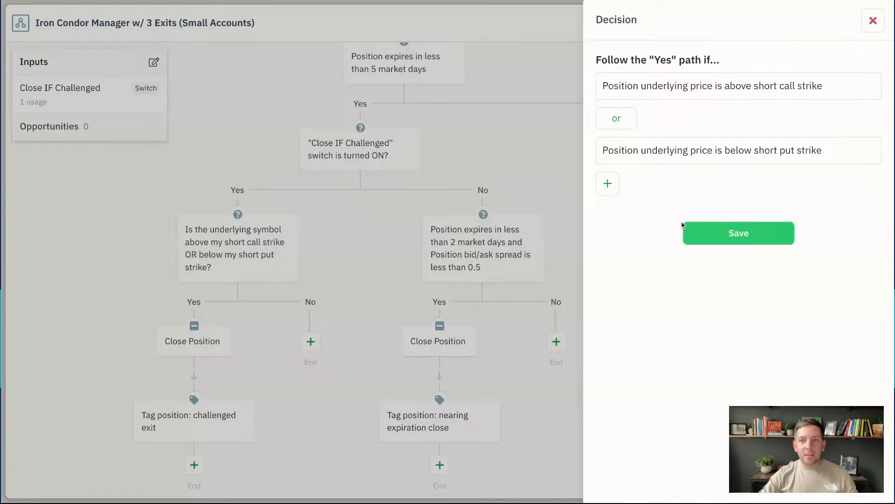
Save and close the challenged-strike Decision panel without changing its conditions
click(737, 235)
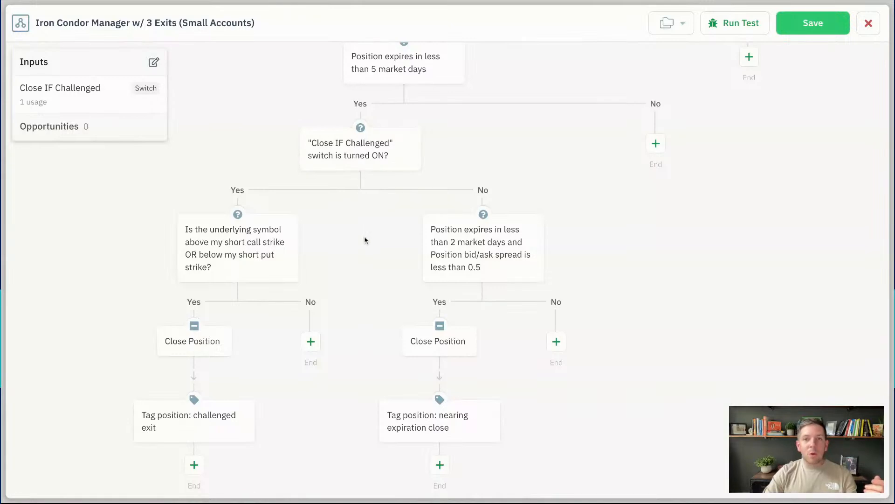
Delete the 'under 2 market days and bid/ask spread below 0.5' decision from the switch-off branch
click(436, 252)
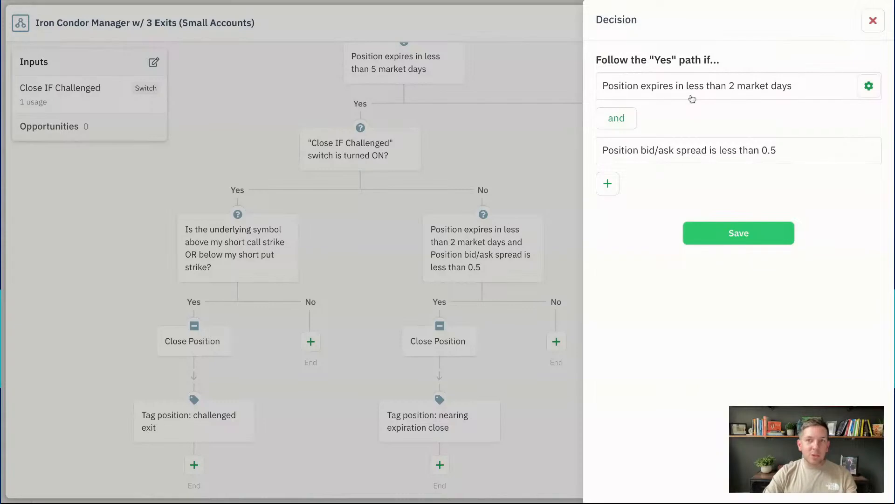
click(873, 21)
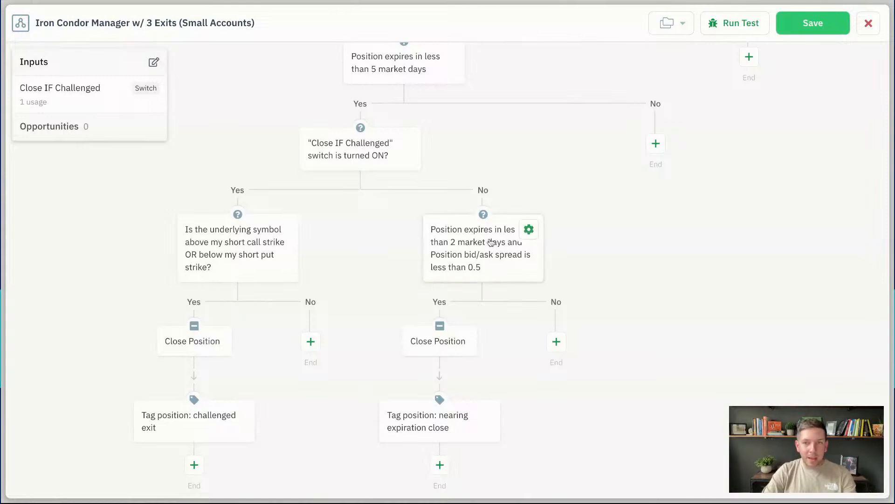
click(528, 230)
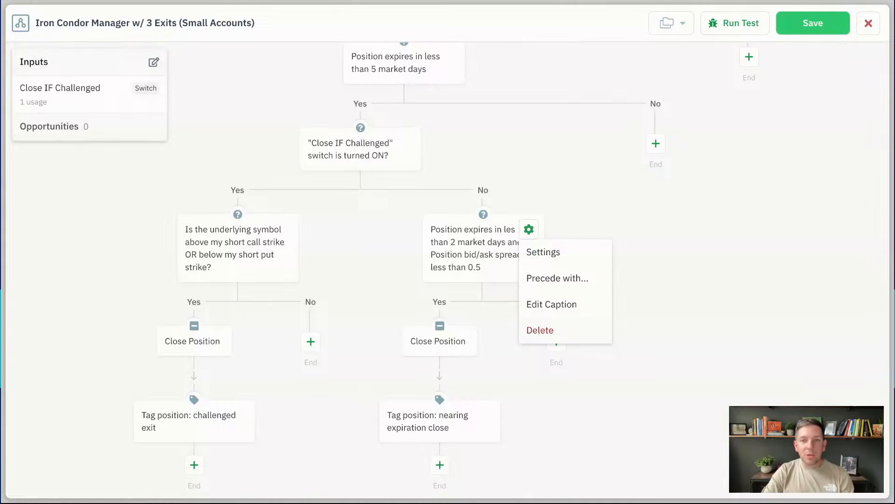
click(540, 330)
click(521, 158)
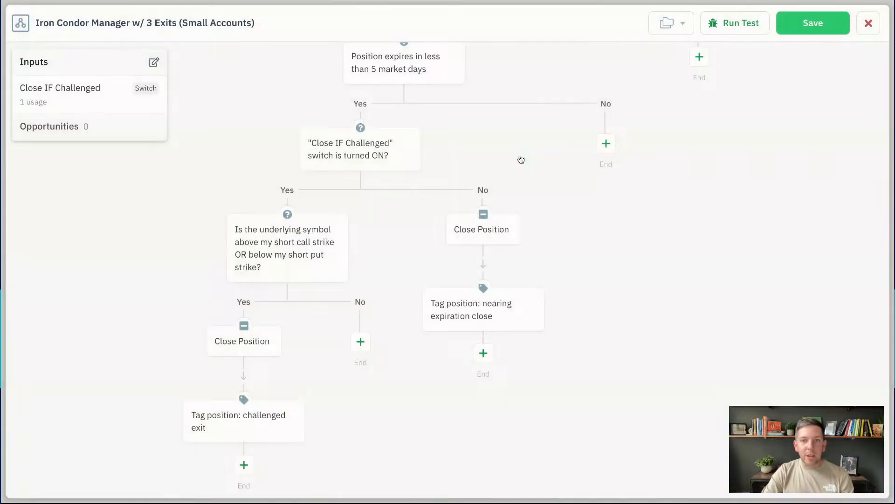
Delete the Close Position and 'nearing expiration close' tag steps from the switch's No branch
click(509, 229)
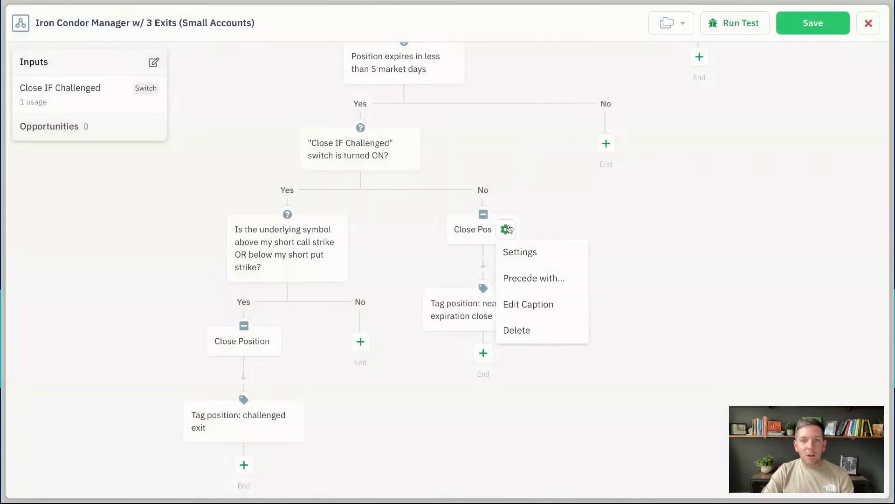
click(515, 328)
click(513, 154)
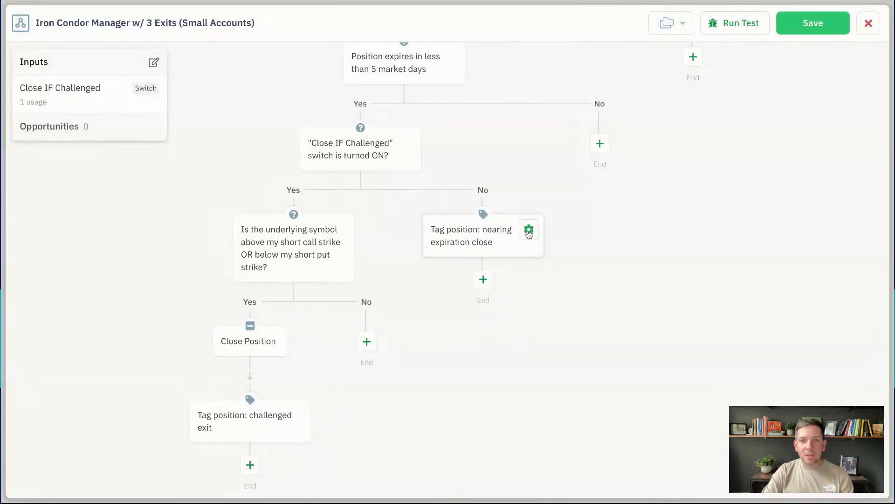
click(528, 230)
click(537, 336)
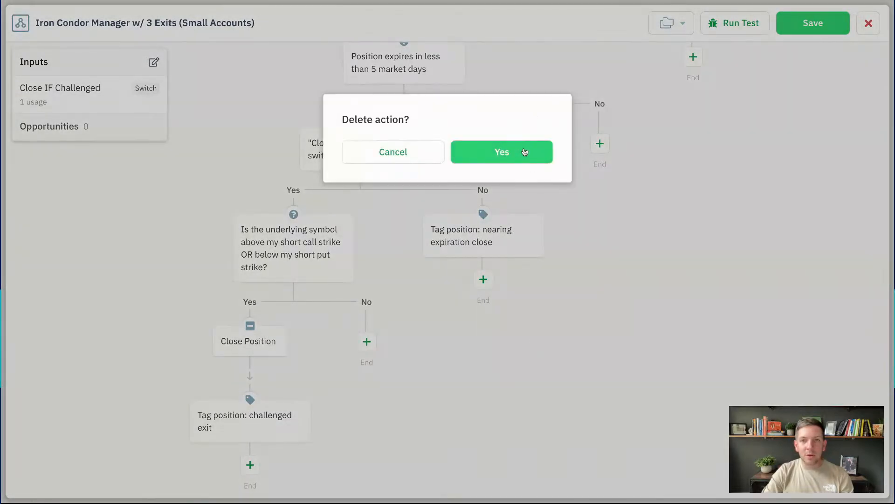
click(525, 153)
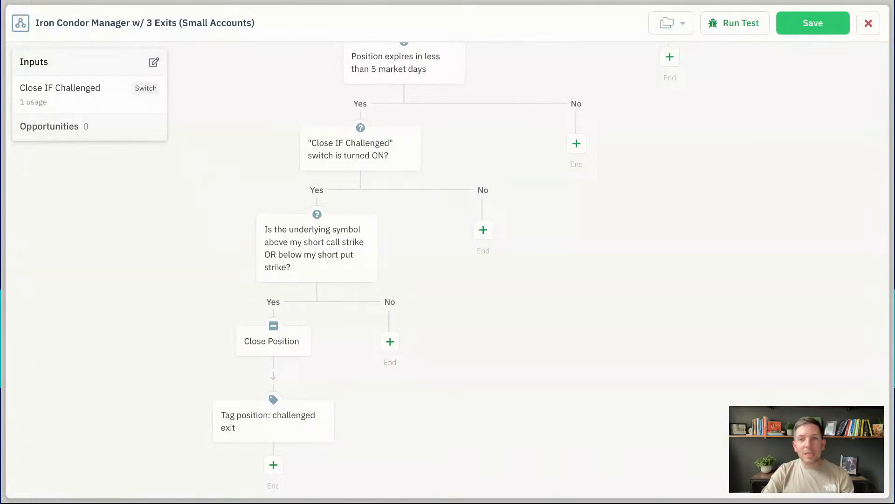
scroll(478, 214, up, 3)
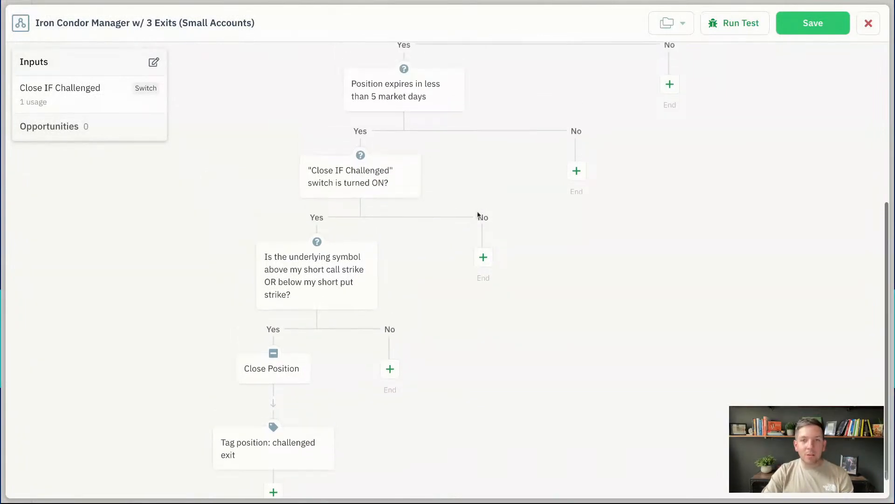
scroll(477, 213, up, 4)
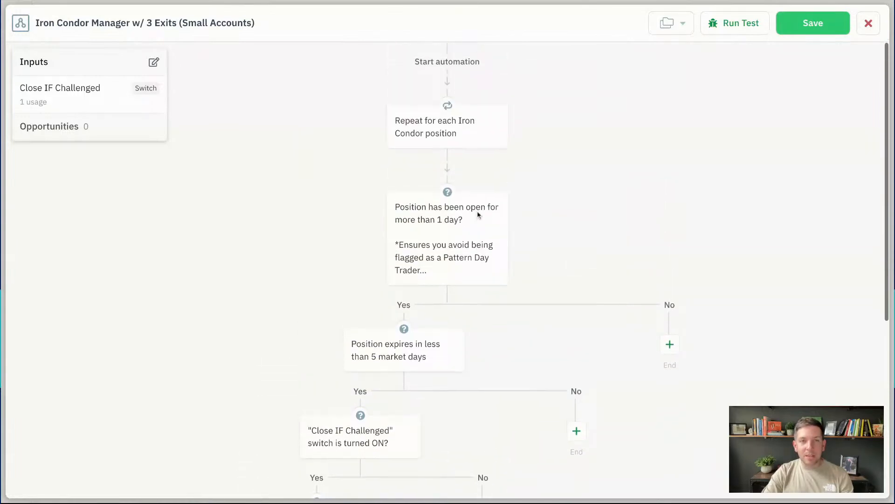
scroll(334, 160, down, 4)
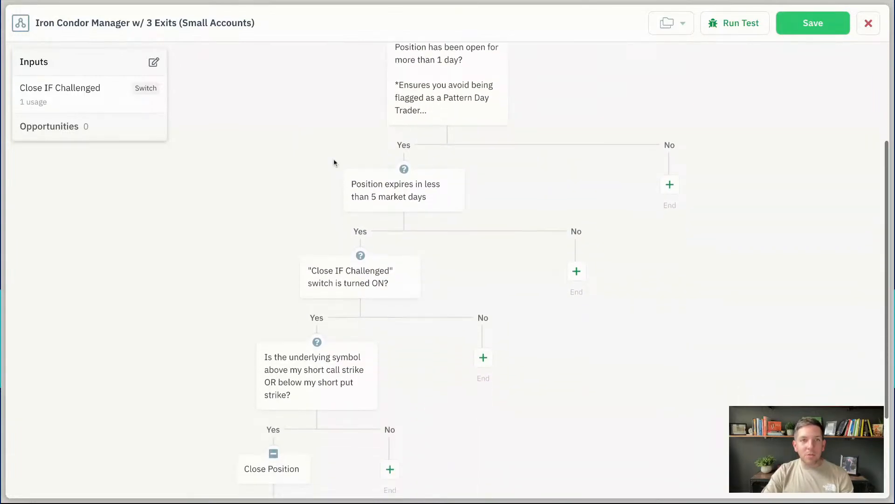
Replace '3 Exits' with 'Challenged Exit Switch' in the manager automation's title
click(156, 23)
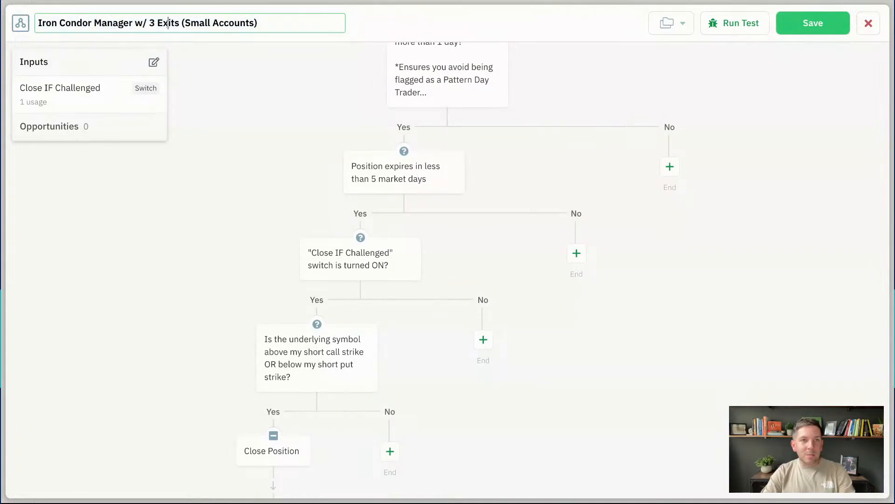
drag(150, 22, 261, 22)
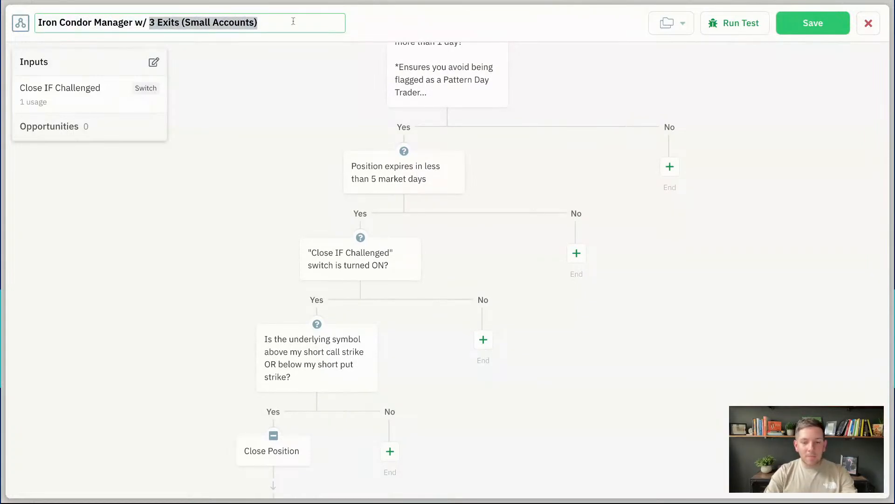
click(149, 22)
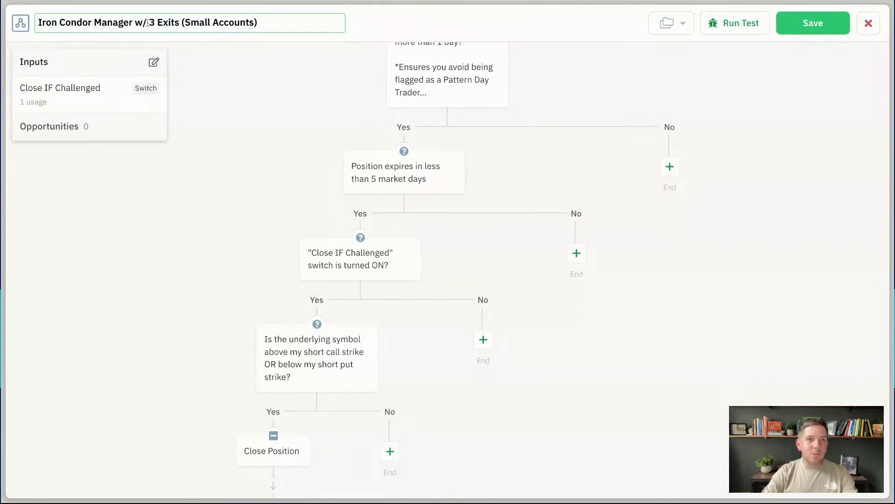
key(shift+Right)
key(shift+Right)
key(shift+Right)
key(shift+Right)
key(shift+Right)
key(shift+Right)
key(shift+Right)
key(shift+Right)
text(Challenged E)
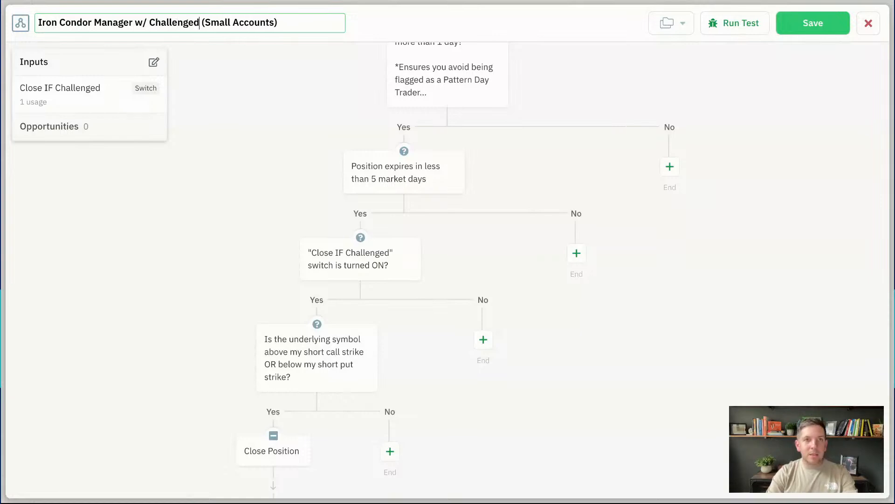
text(xit Switch)
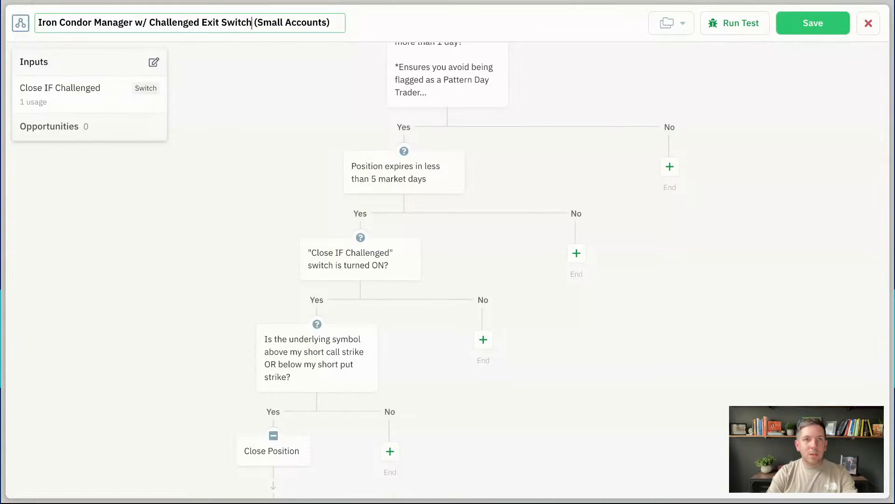
click(201, 77)
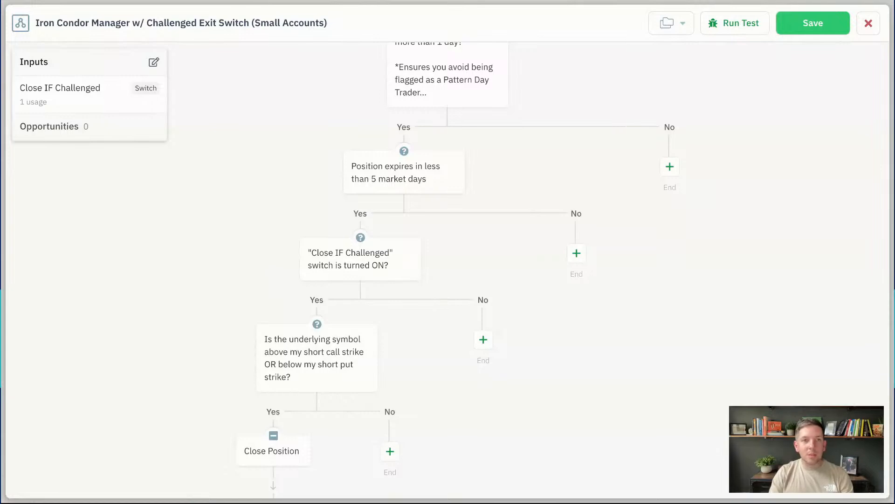
scroll(273, 245, down, 1)
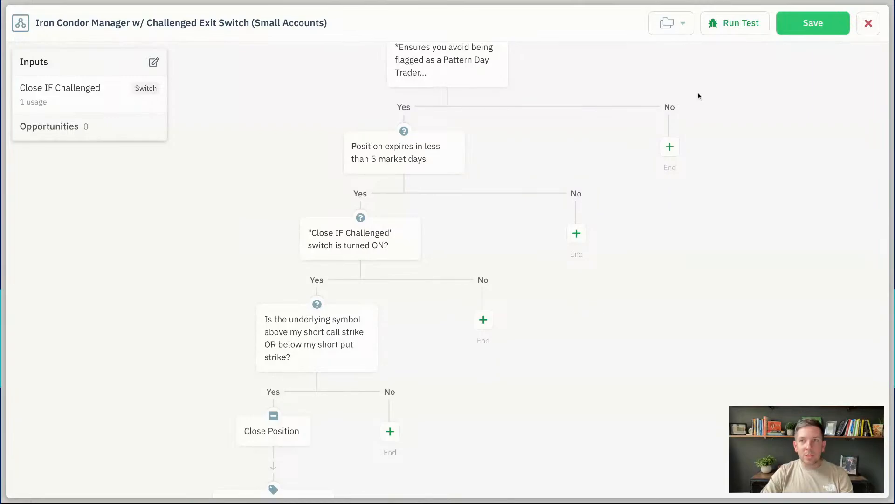
Save the renamed manager and review its Automation Settings, leaving Close IF Challenged On
click(817, 29)
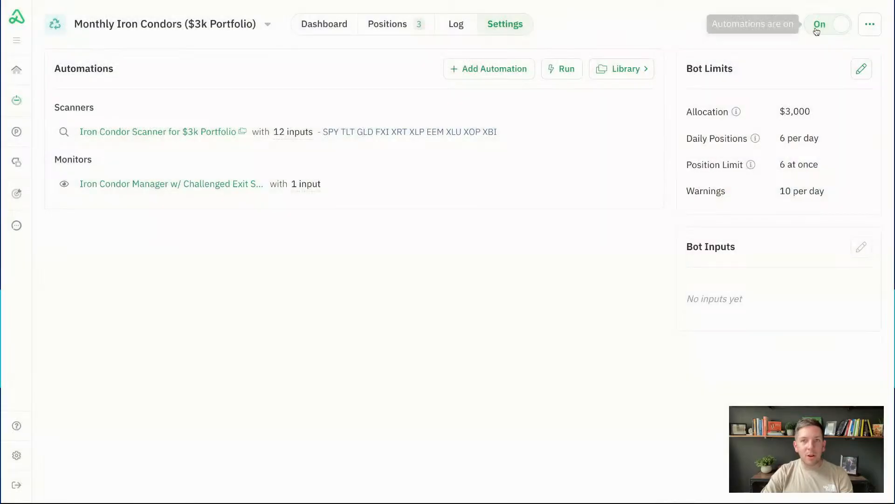
mouse_move(400, 202)
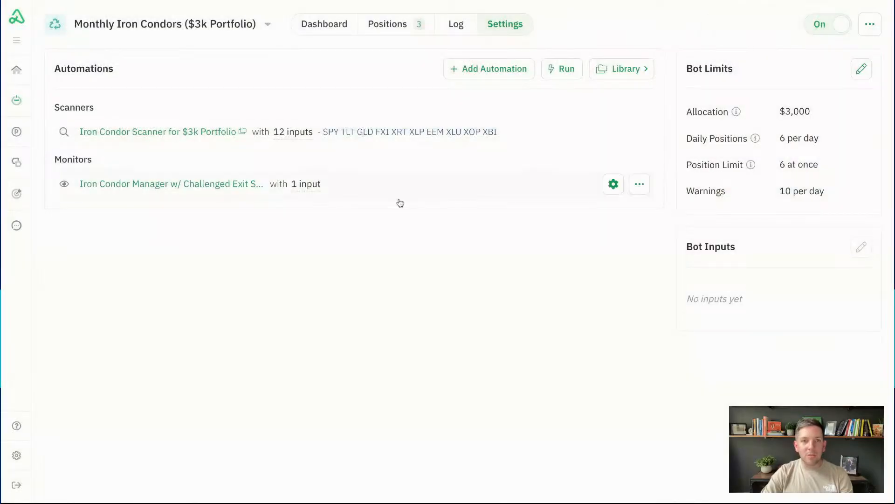
click(612, 186)
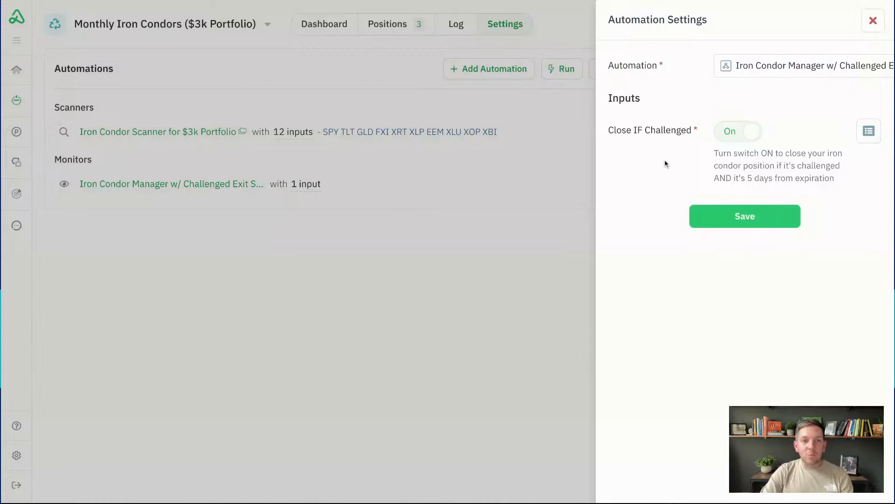
click(870, 28)
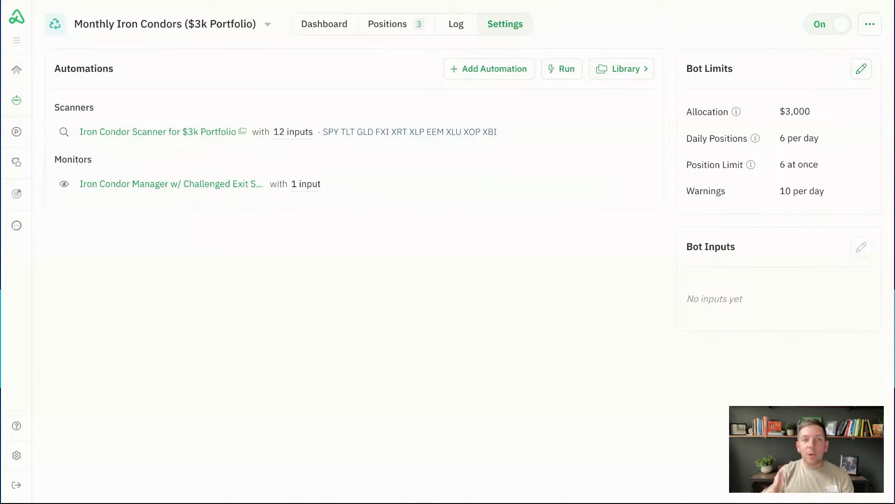
mouse_move(254, 190)
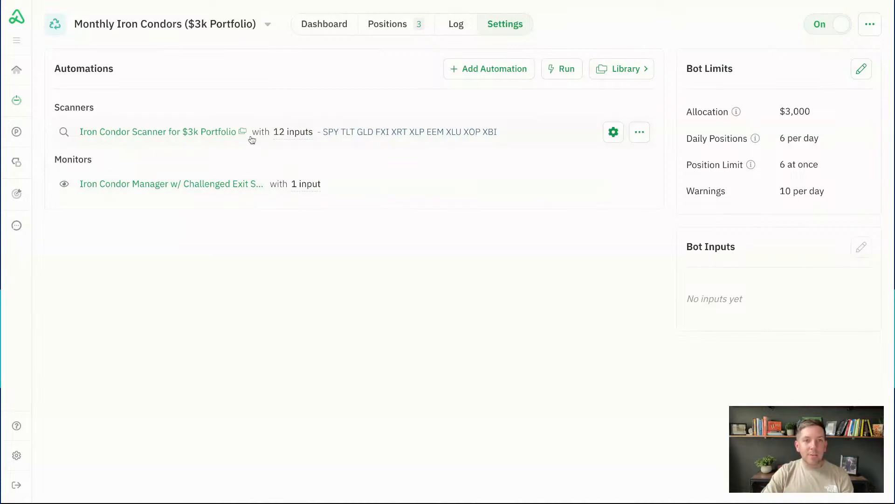
Open the Iron Condor Scanner for $3k Portfolio and view its opportunity-filter decision's spread, chance-of-profit and return thresholds
click(231, 132)
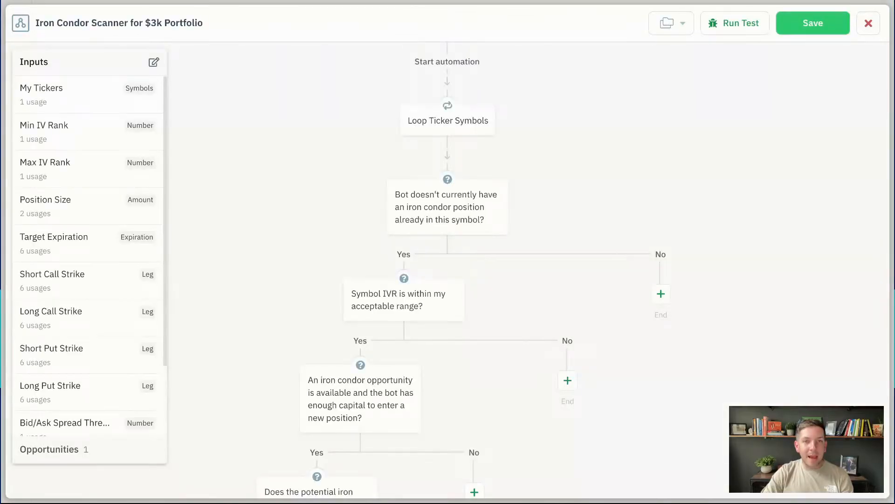
click(110, 63)
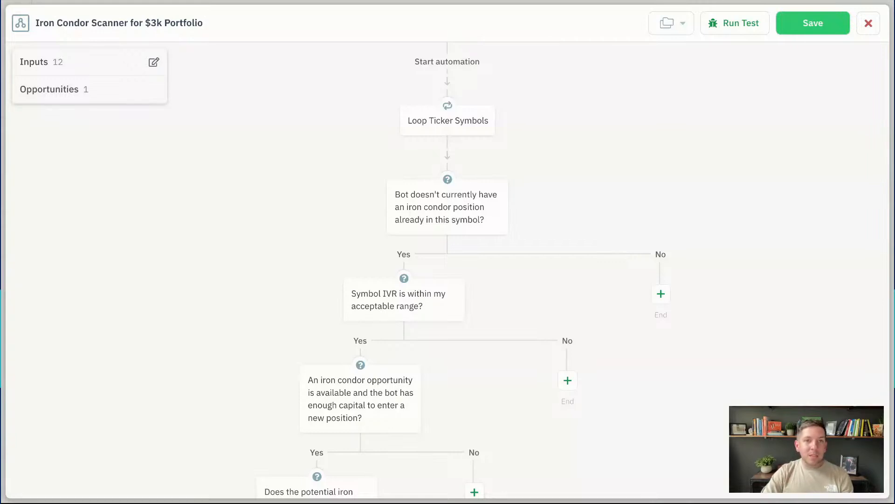
scroll(577, 270, down, 1)
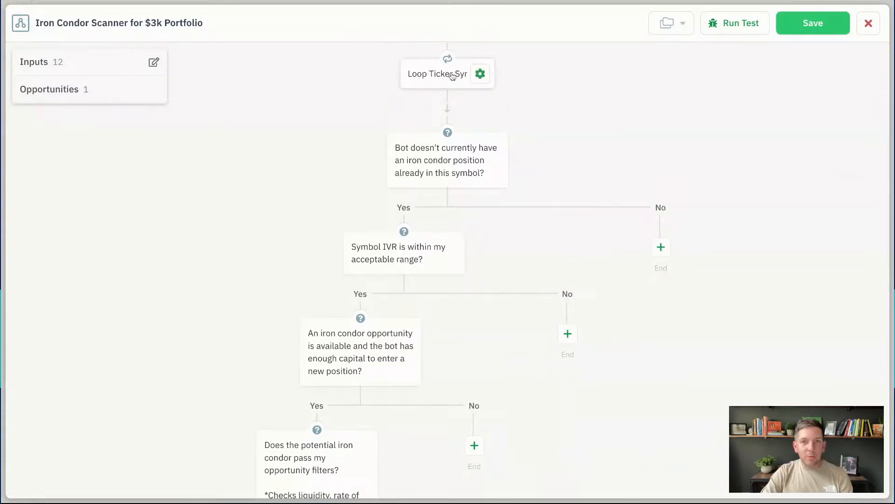
scroll(314, 105, down, 1)
scroll(314, 106, down, 1)
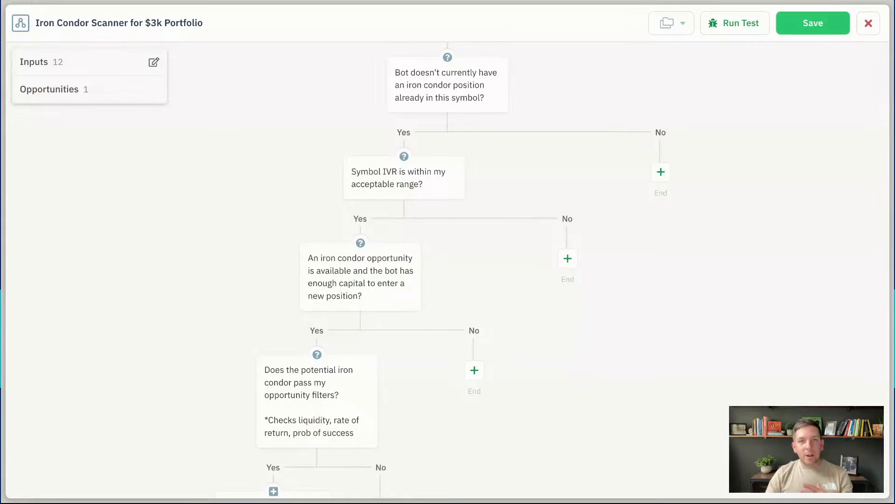
scroll(314, 189, down, 2)
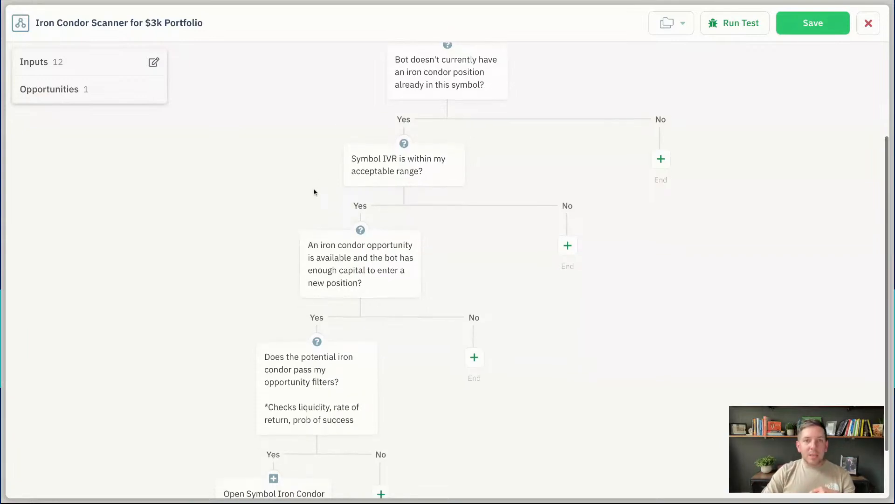
mouse_move(375, 146)
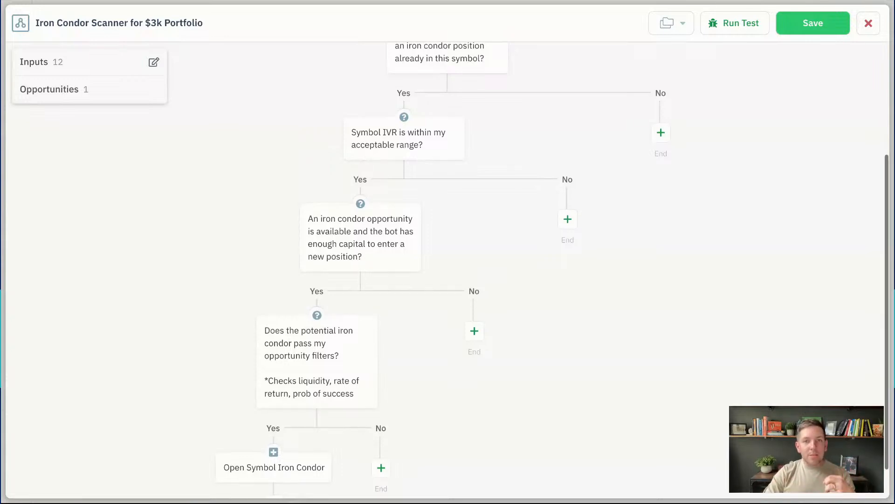
scroll(261, 201, down, 2)
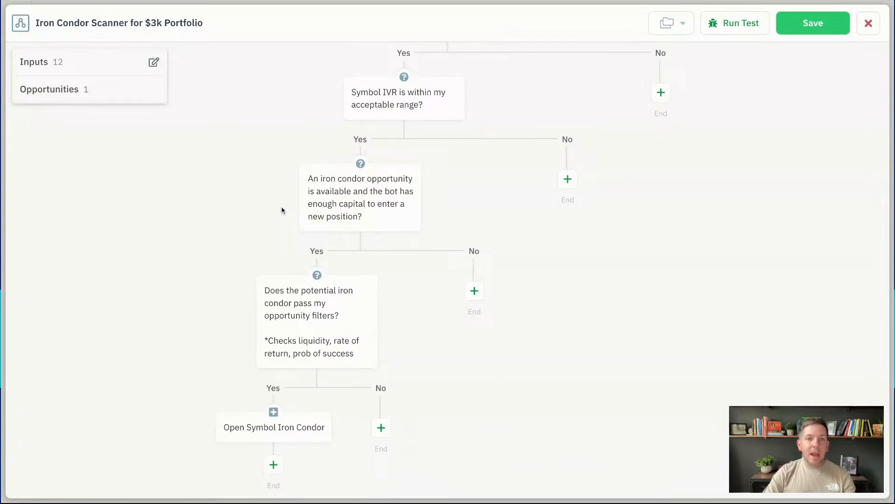
click(277, 319)
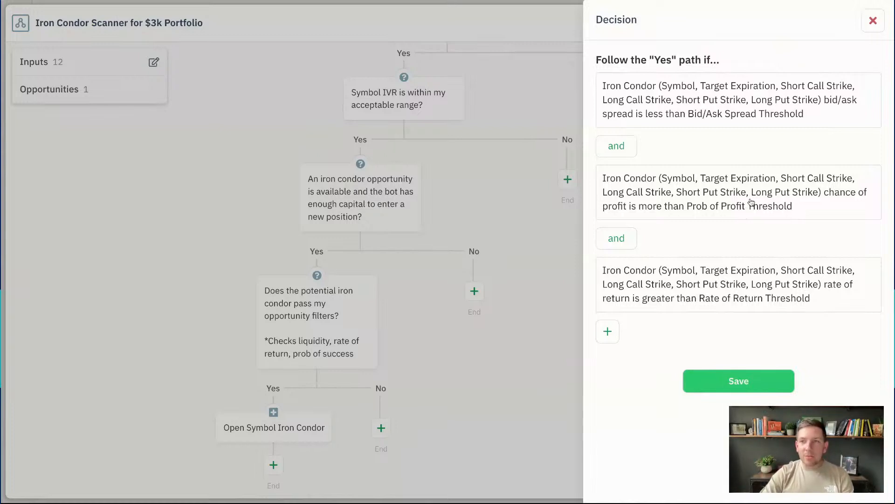
Close the filter decision and view the Open Symbol Iron Condor action, priced at 100% of bid/ask
click(876, 22)
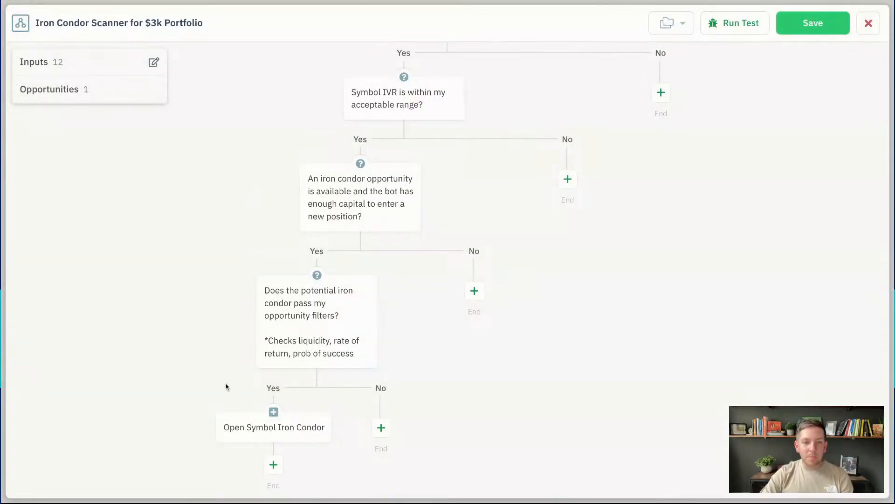
click(259, 429)
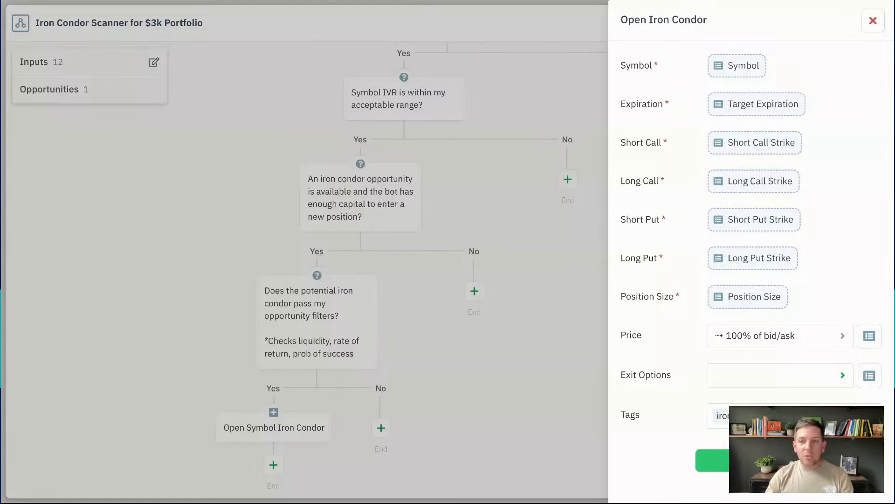
Set the Open Iron Condor exit options to Profit Taking '25% of credit' and Expiration '2 days before'
click(784, 375)
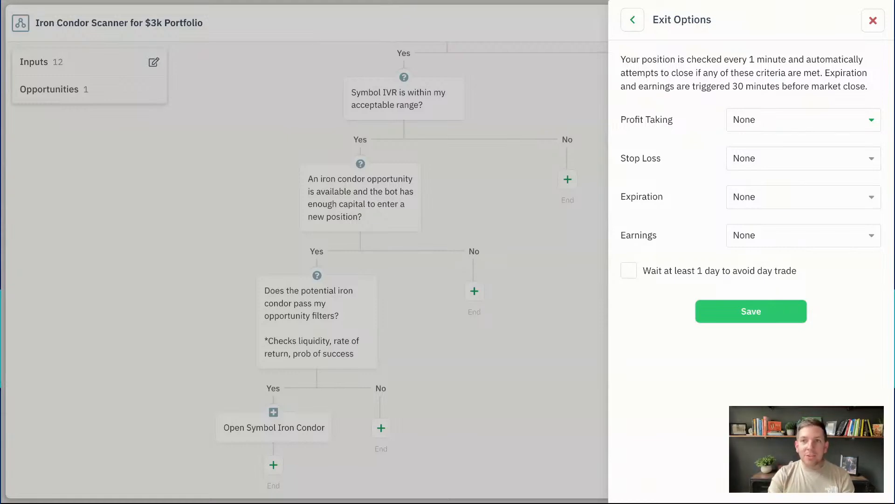
click(795, 120)
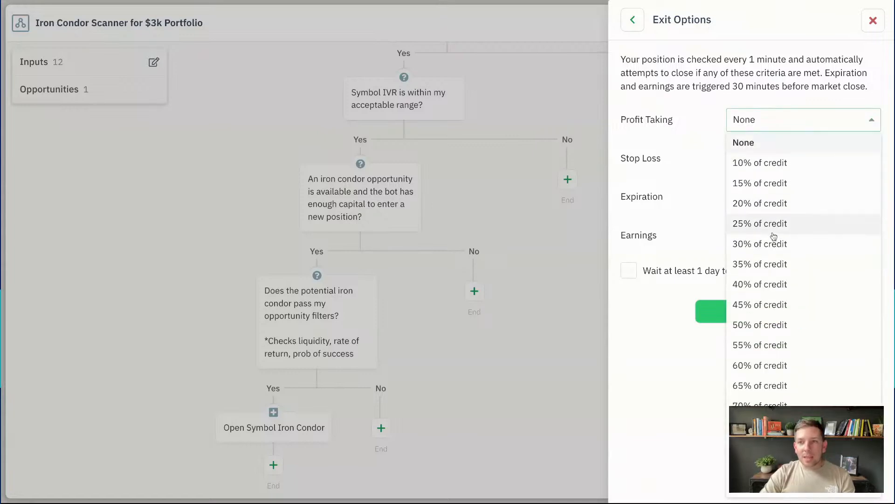
click(774, 228)
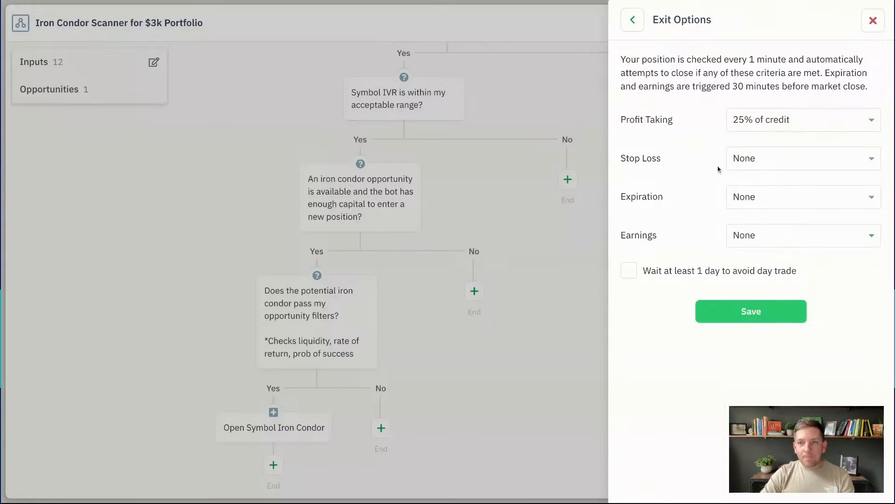
click(754, 207)
click(757, 262)
click(757, 261)
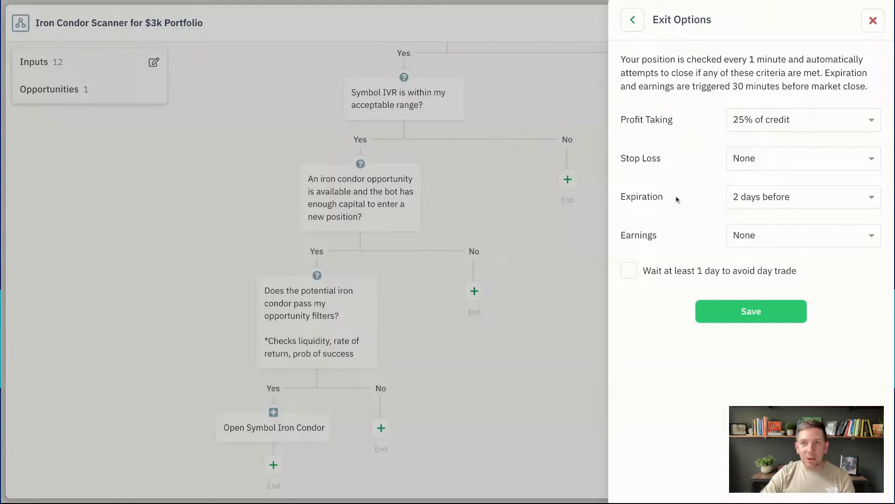
Enable the 1-day wait to avoid day trades, then save the exit options and the Open Iron Condor action
click(627, 273)
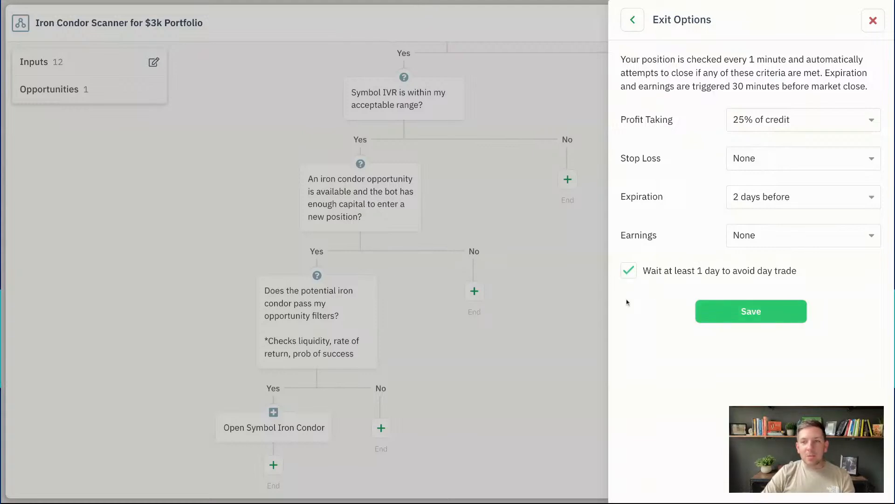
click(719, 316)
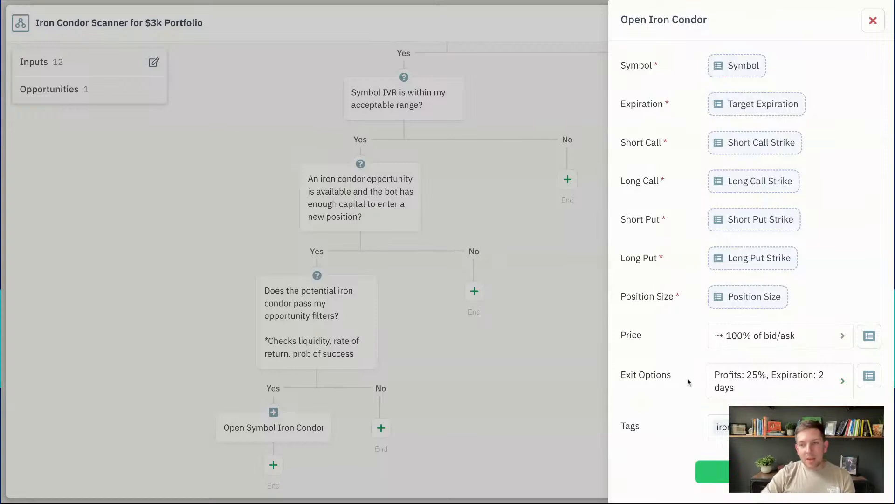
click(712, 474)
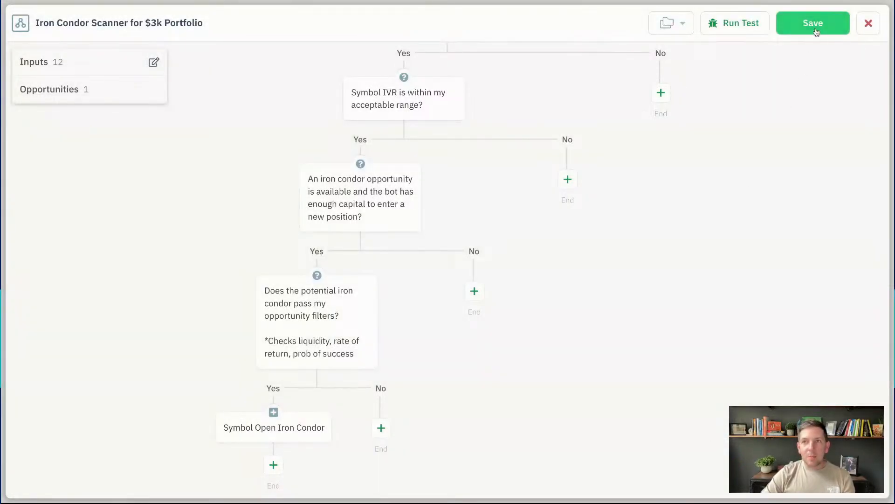
Save the scanner automation and open the Iron Condor Manager automation
click(818, 27)
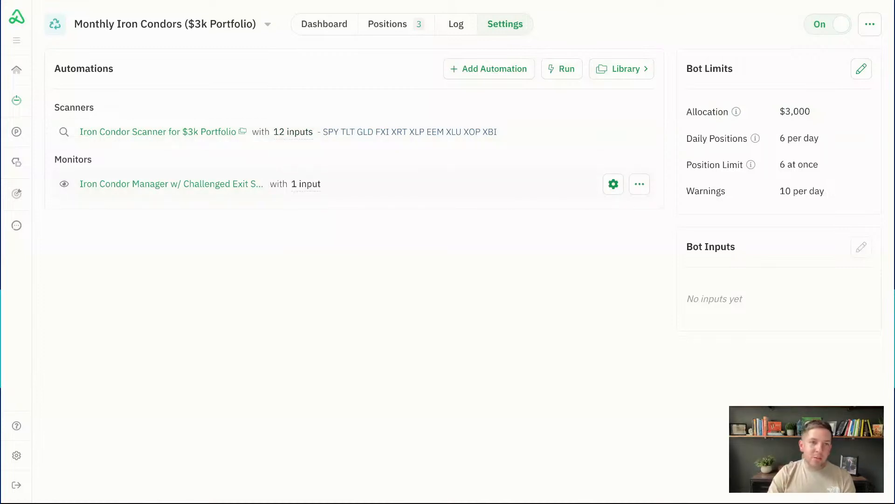
click(171, 184)
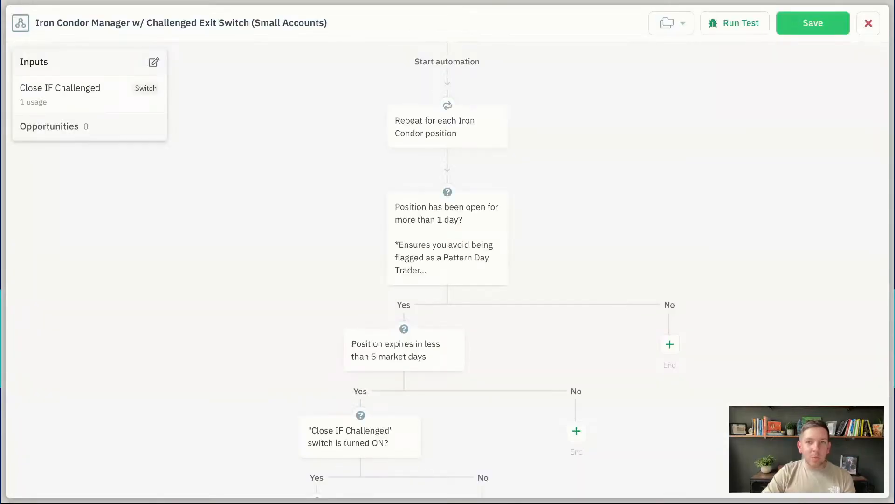
scroll(447, 270, down, 4)
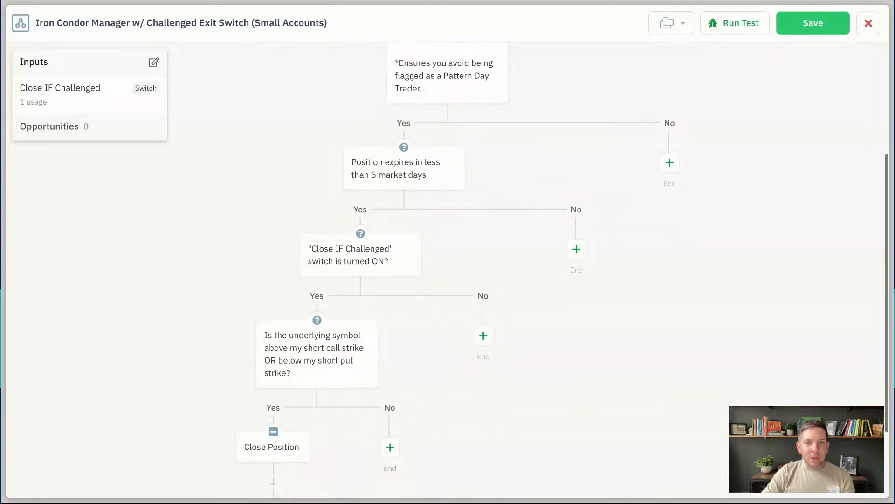
scroll(448, 271, down, 1)
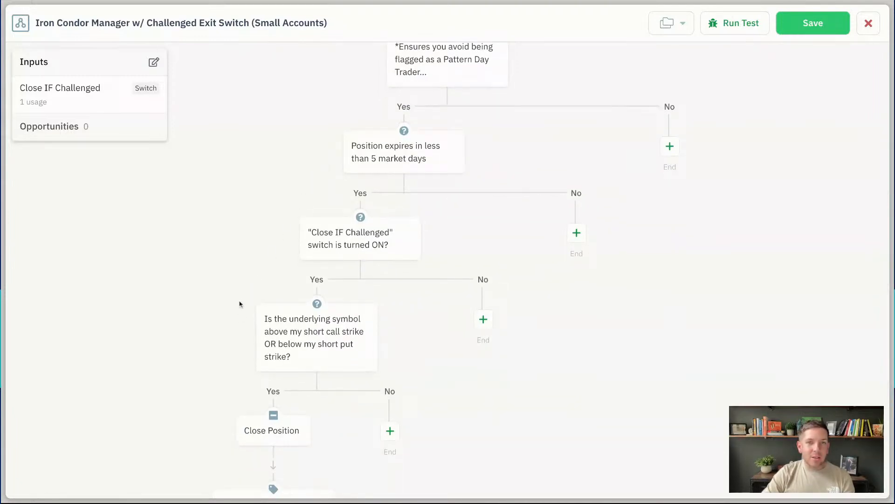
scroll(239, 305, up, 2)
scroll(248, 302, up, 1)
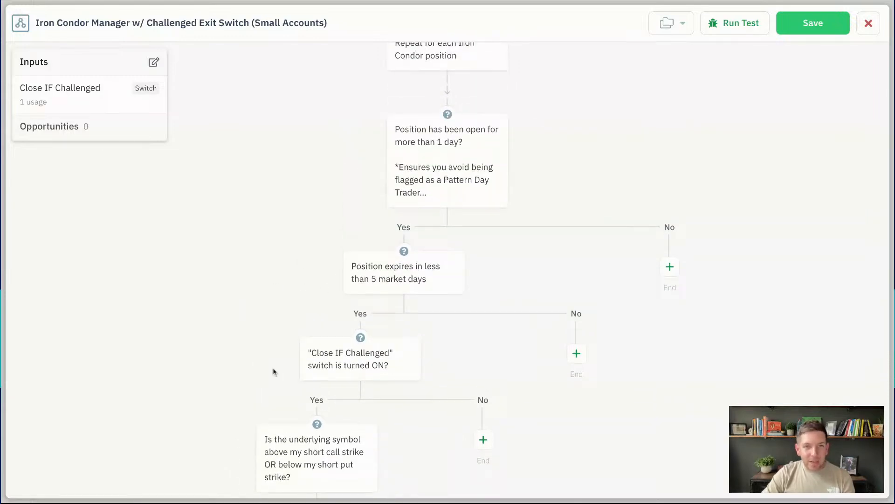
Delete the manager's 'Position has been open for more than 1 day?' check and save the manager
mouse_move(449, 154)
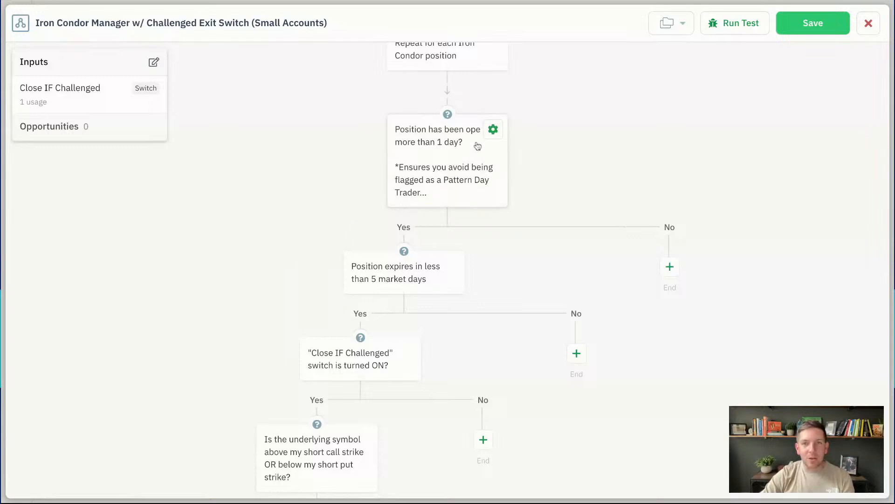
click(494, 135)
click(506, 230)
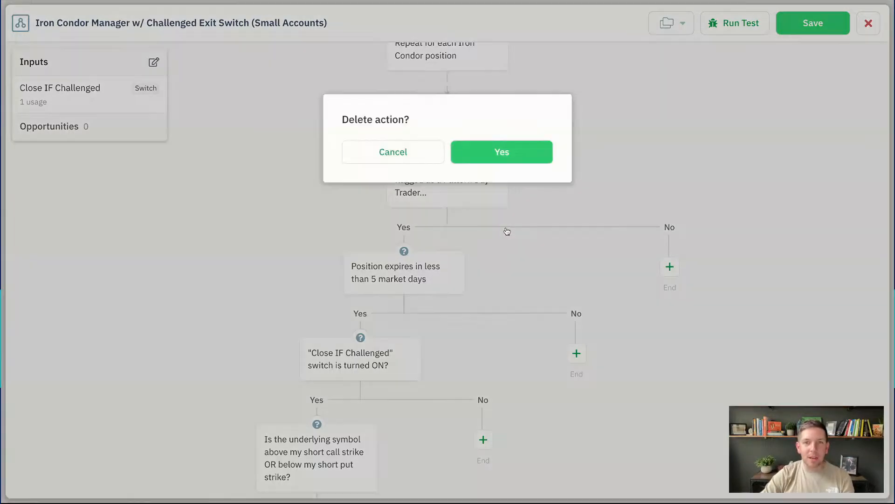
click(506, 155)
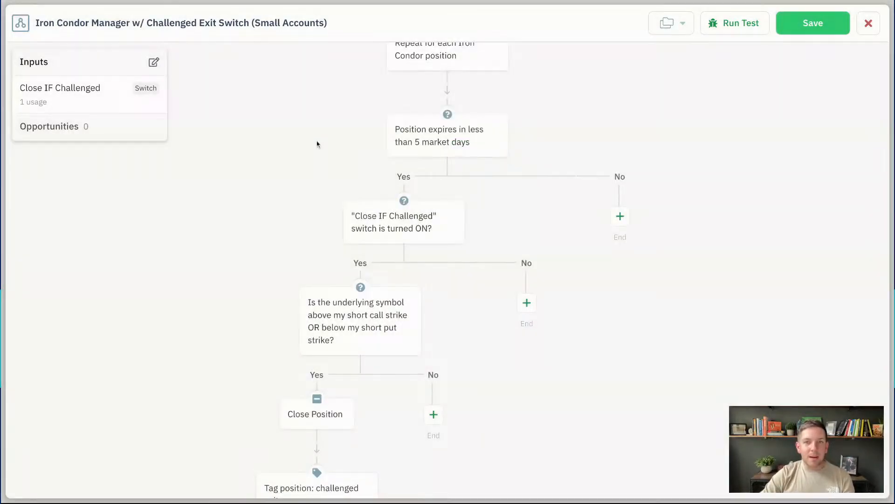
scroll(317, 144, up, 2)
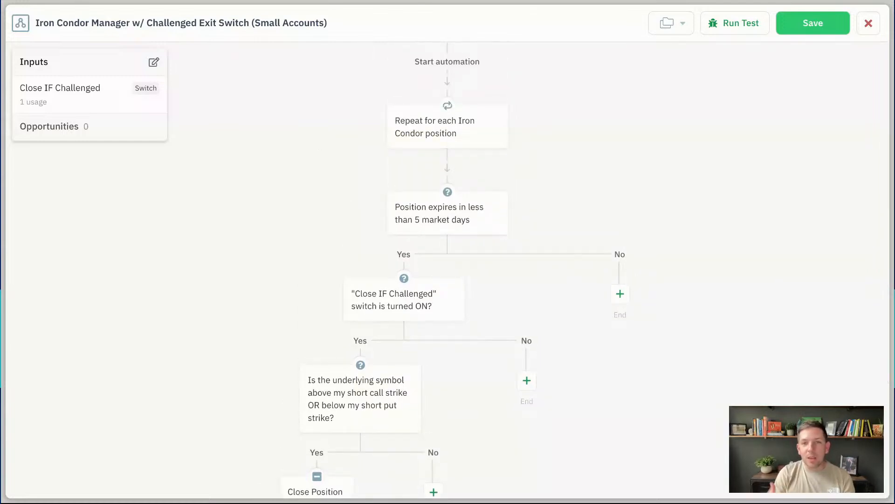
scroll(448, 271, down, 3)
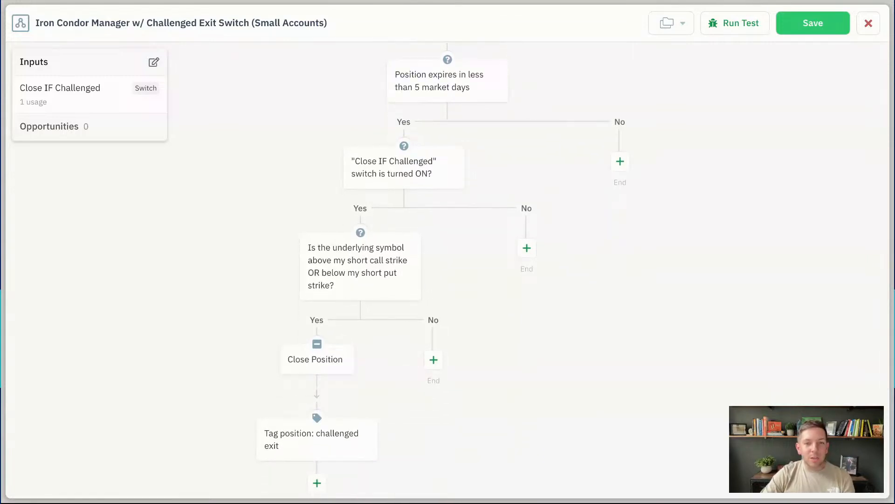
scroll(448, 270, down, 1)
scroll(336, 103, up, 3)
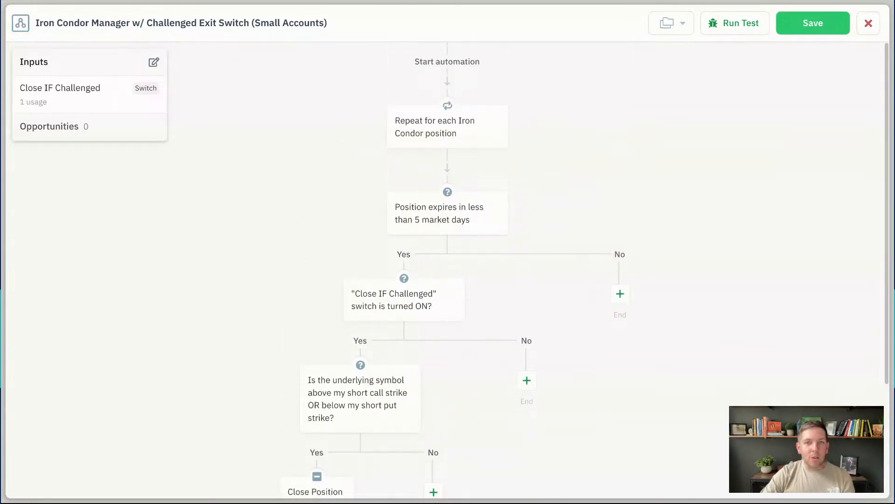
click(826, 30)
click(394, 25)
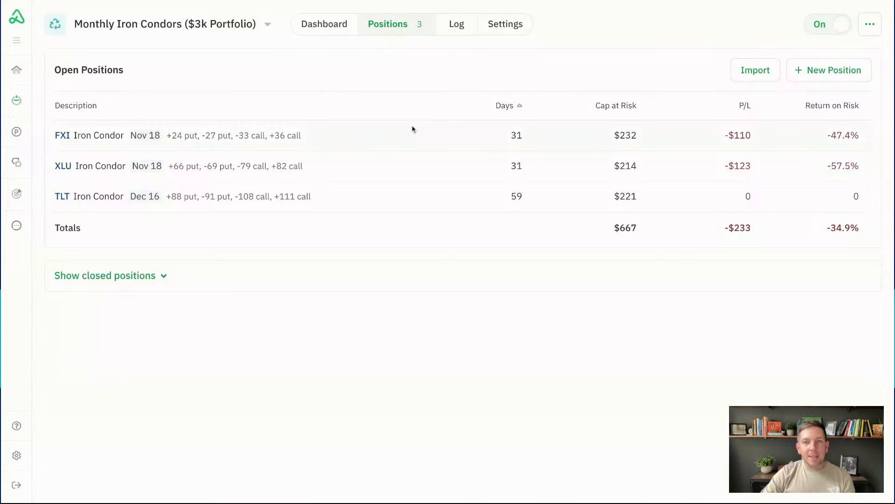
Open the FXI iron condor's position details down to its exit options
click(326, 135)
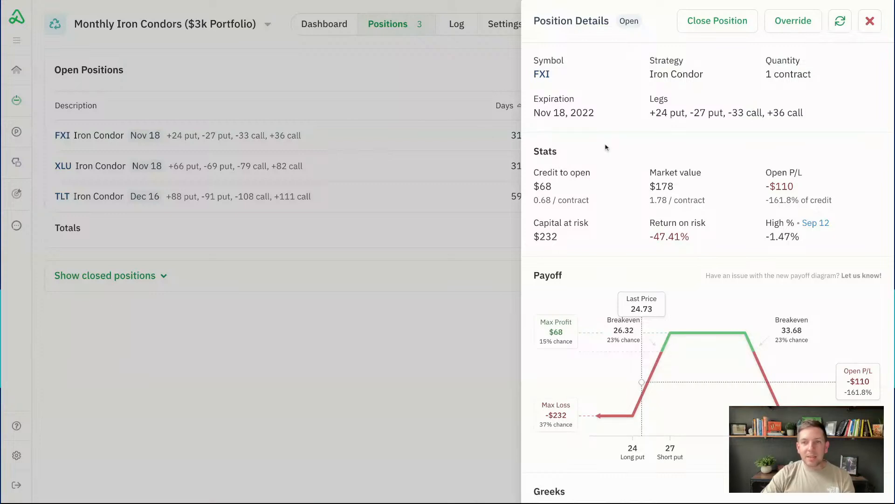
scroll(606, 147, down, 4)
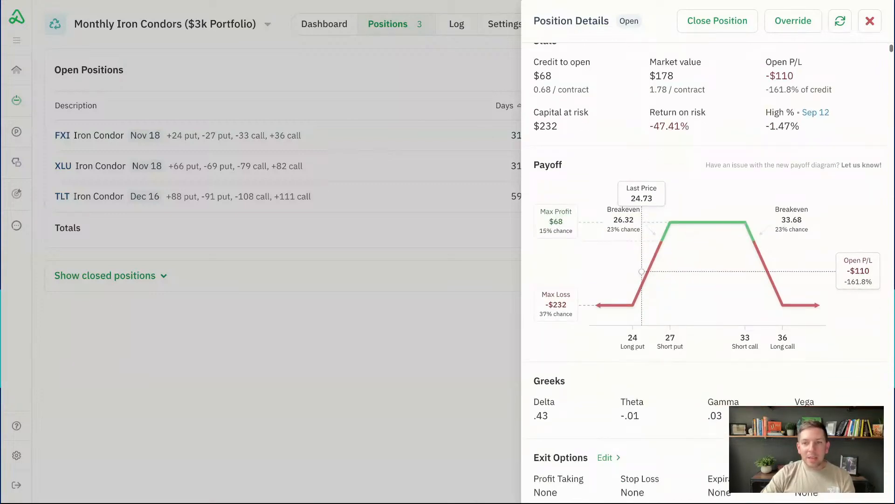
scroll(599, 217, down, 4)
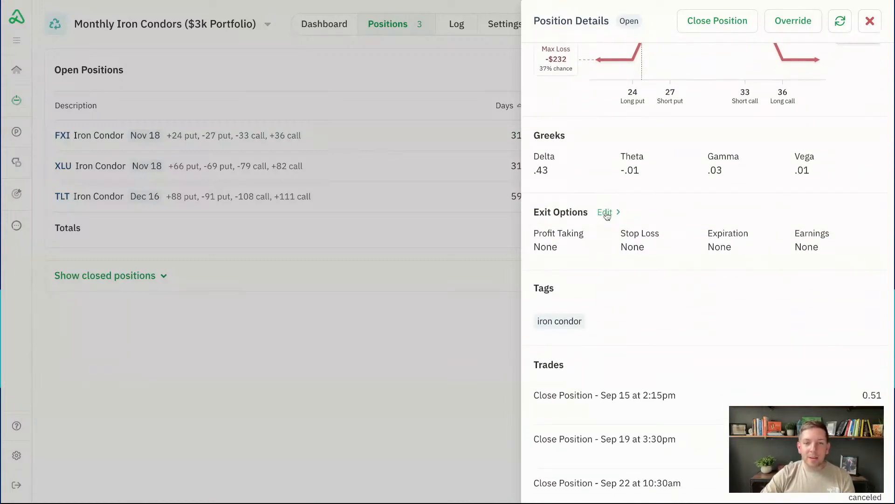
click(870, 20)
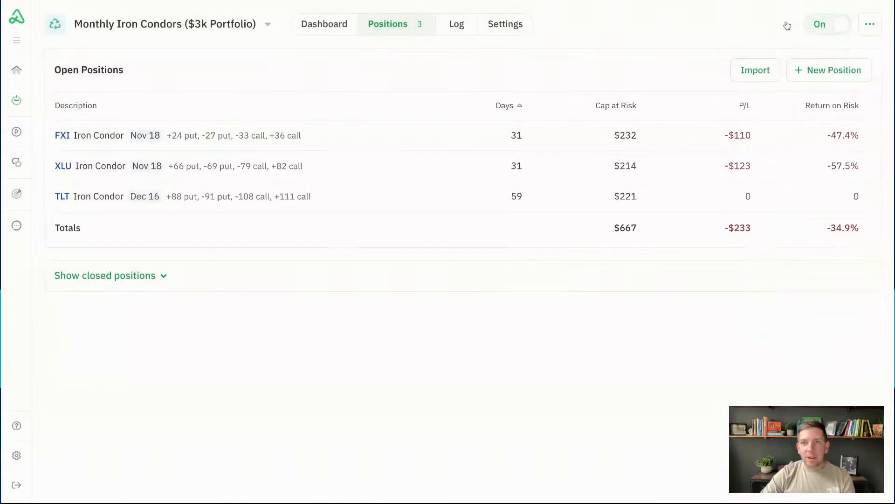
click(352, 139)
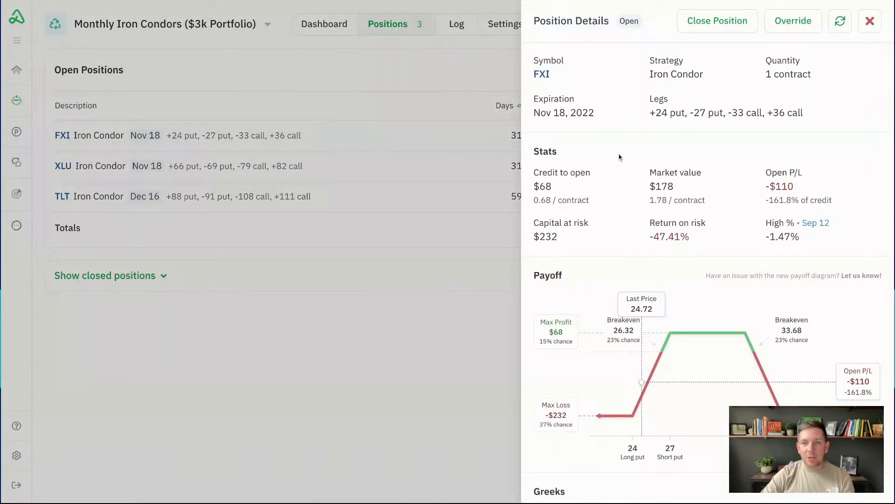
scroll(620, 157, down, 2)
scroll(620, 157, down, 4)
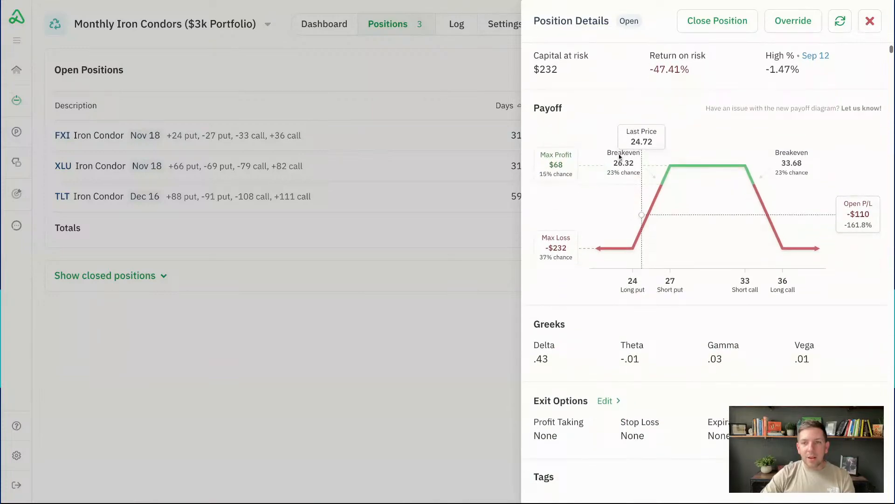
scroll(620, 157, down, 4)
Set FXI's exits to 25% of credit and 2 days before expiration, with the 1-day wait
click(606, 195)
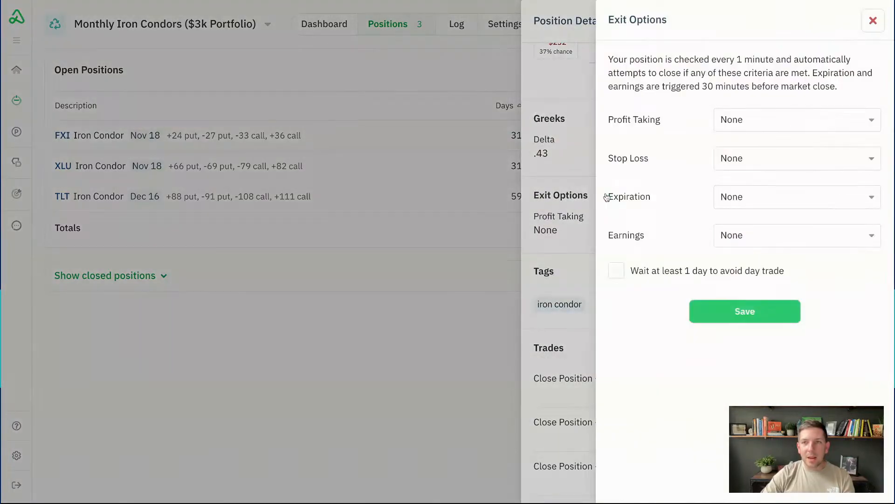
click(763, 121)
click(741, 222)
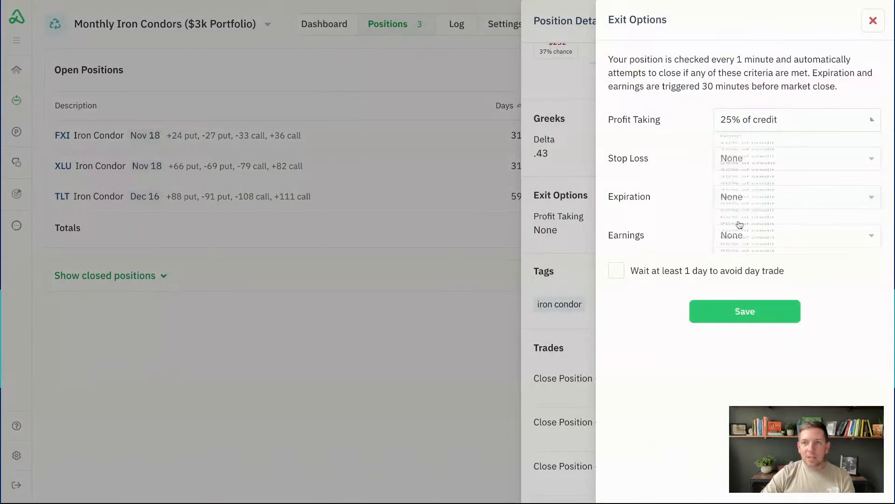
click(744, 208)
click(745, 264)
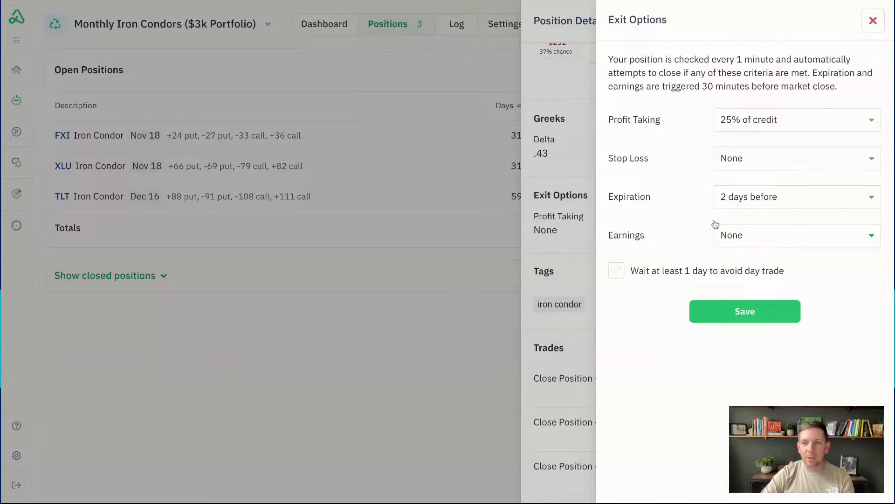
click(689, 270)
click(719, 312)
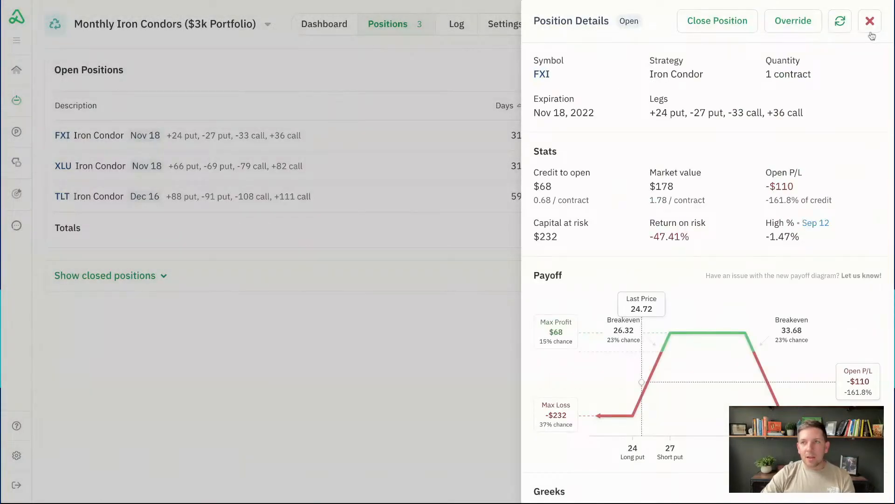
click(872, 22)
Give the XLU iron condor the same exits: 25% of credit, 2 days before expiration, 1-day wait
click(381, 167)
scroll(628, 165, down, 5)
click(603, 358)
click(754, 119)
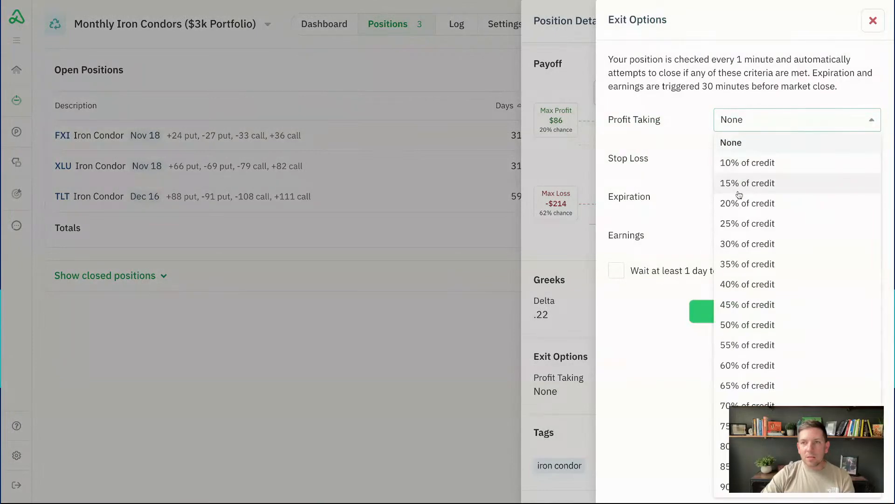
click(728, 220)
click(742, 200)
click(739, 259)
click(673, 272)
click(725, 316)
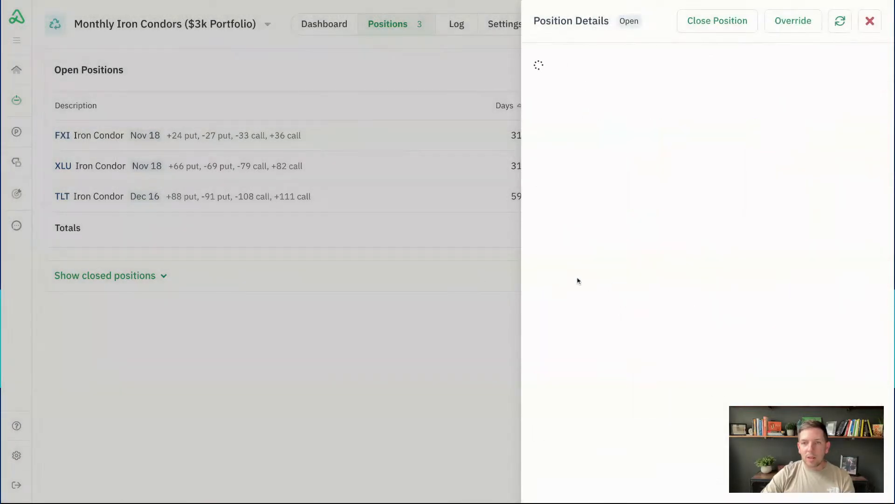
click(863, 26)
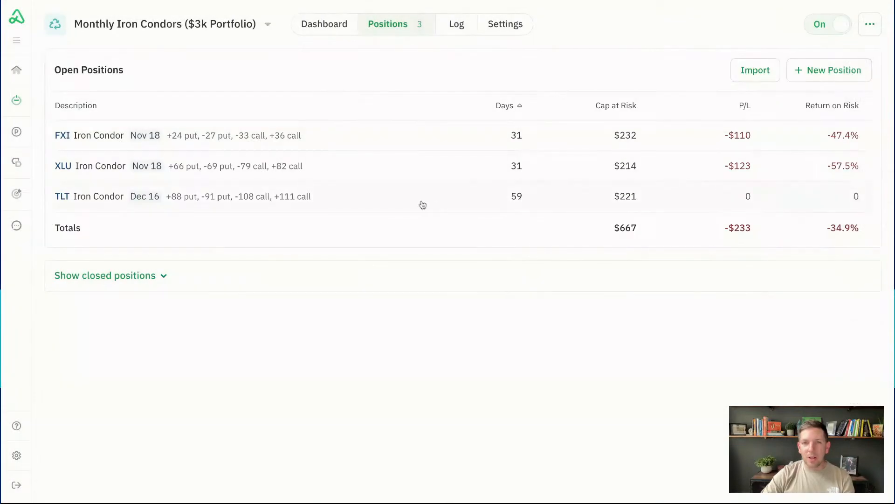
Edit the TLT iron condor's exits to 25% of credit profit and 2 days before expiration
click(418, 204)
scroll(593, 175, down, 3)
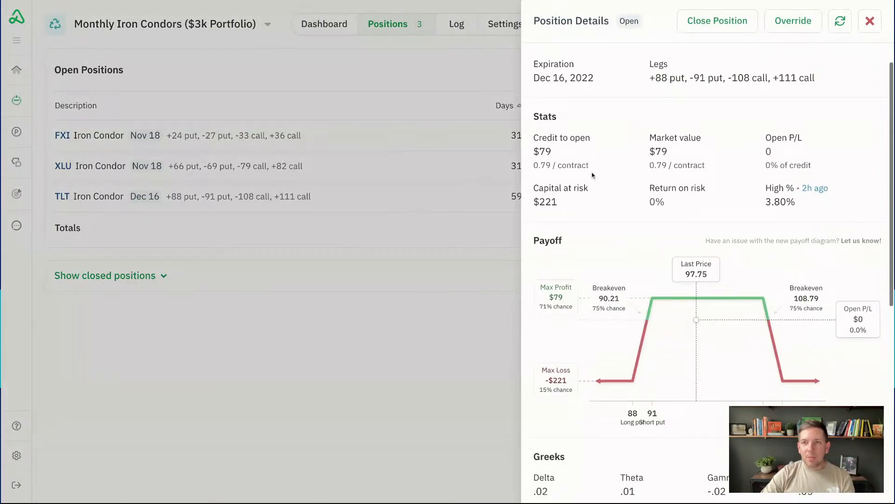
scroll(593, 175, down, 6)
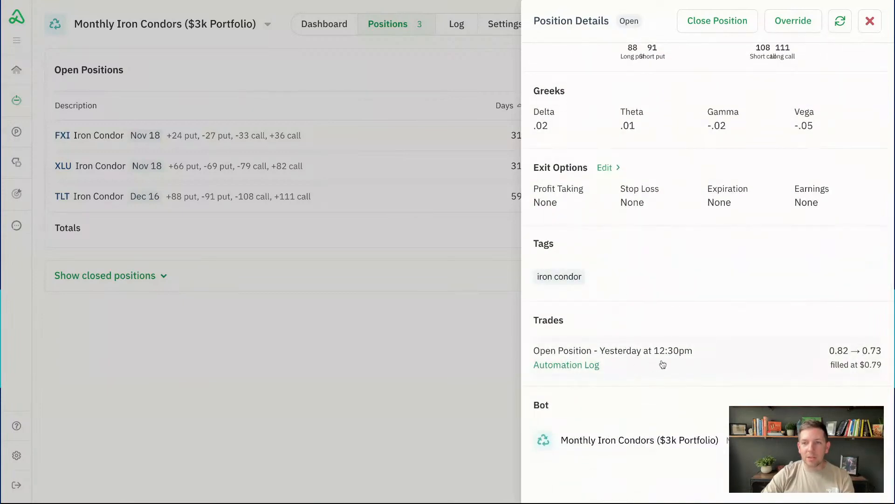
scroll(611, 303, up, 2)
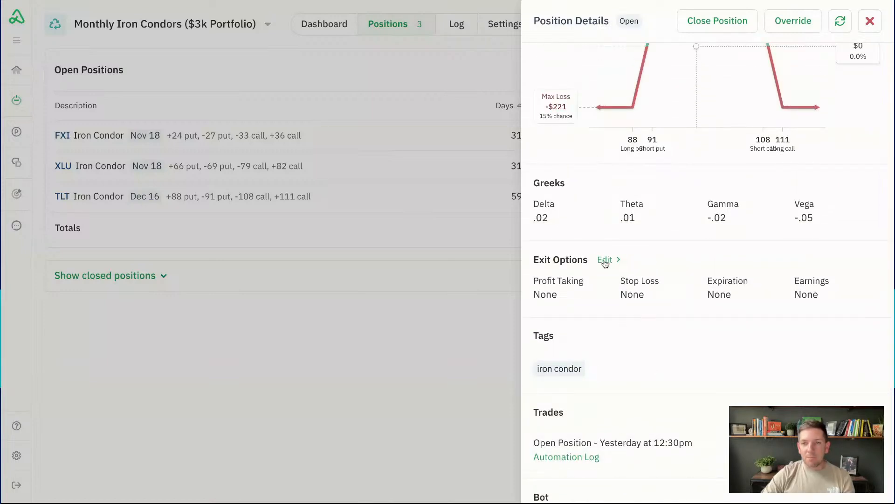
click(604, 259)
click(751, 122)
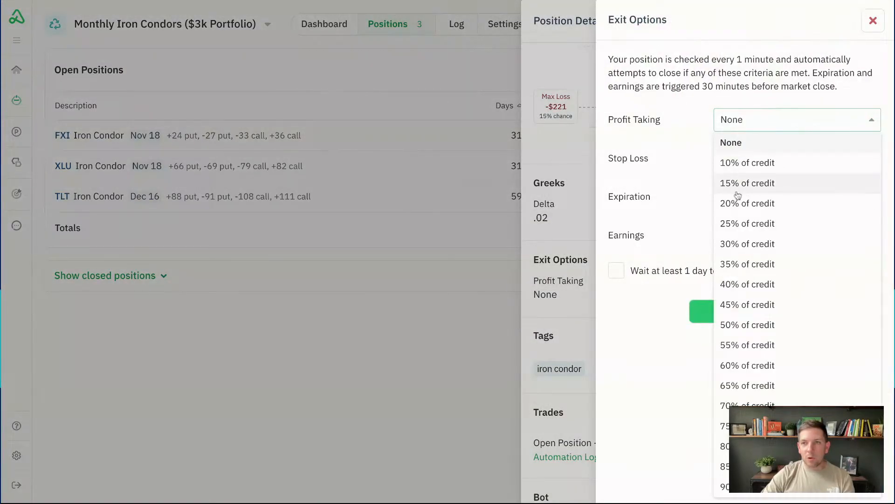
click(745, 233)
click(752, 201)
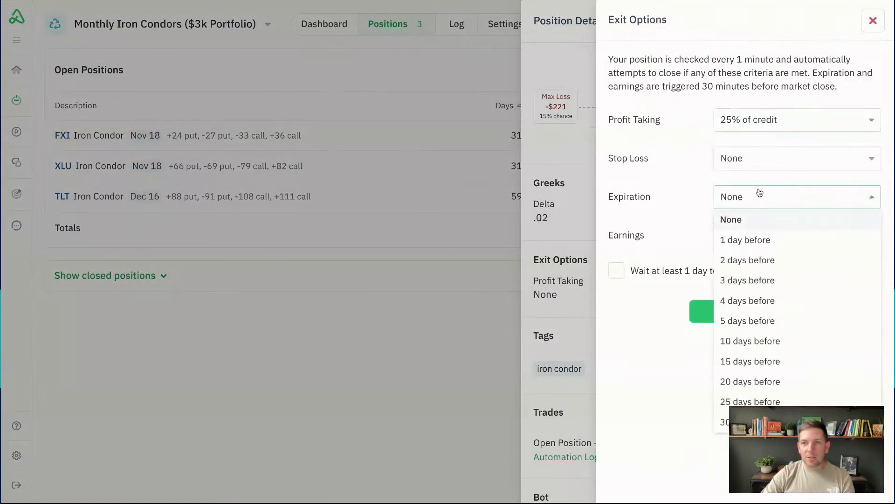
click(750, 262)
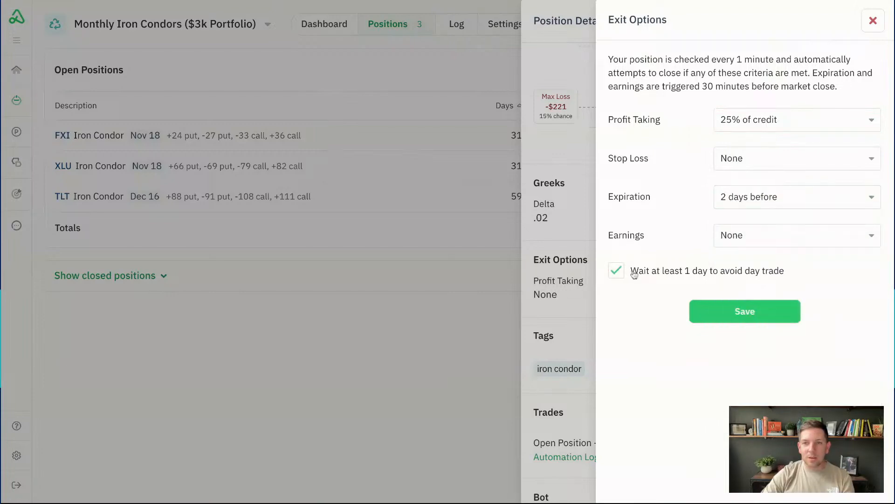
click(698, 308)
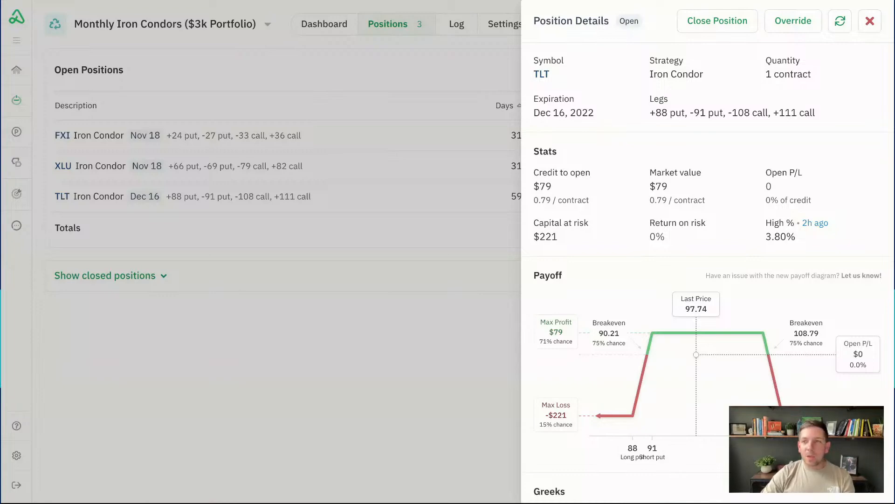
Refresh the TLT position details and close them
click(846, 29)
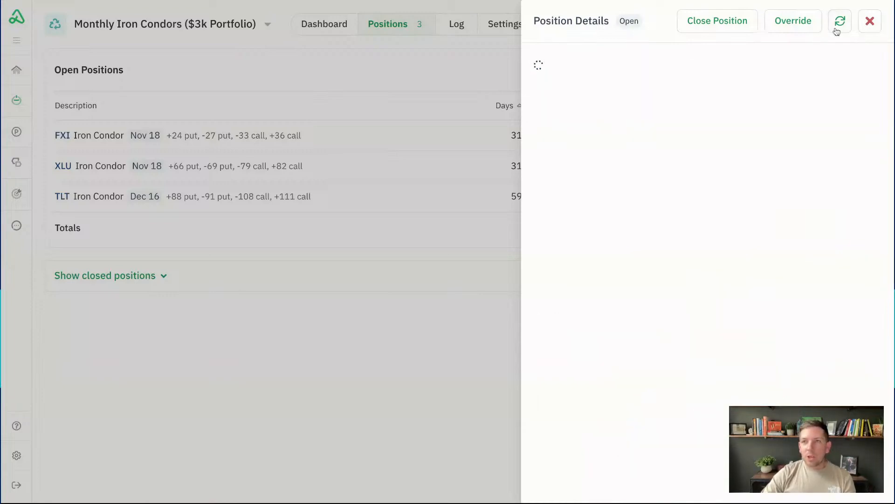
click(869, 27)
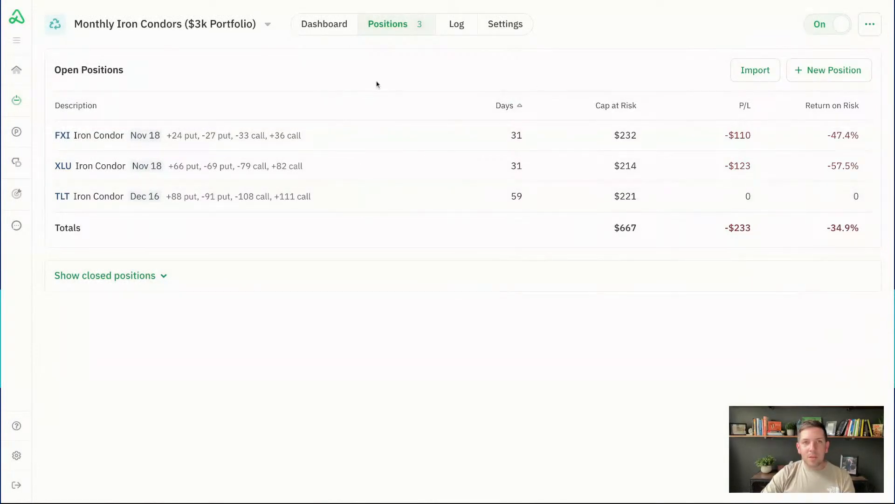
click(492, 29)
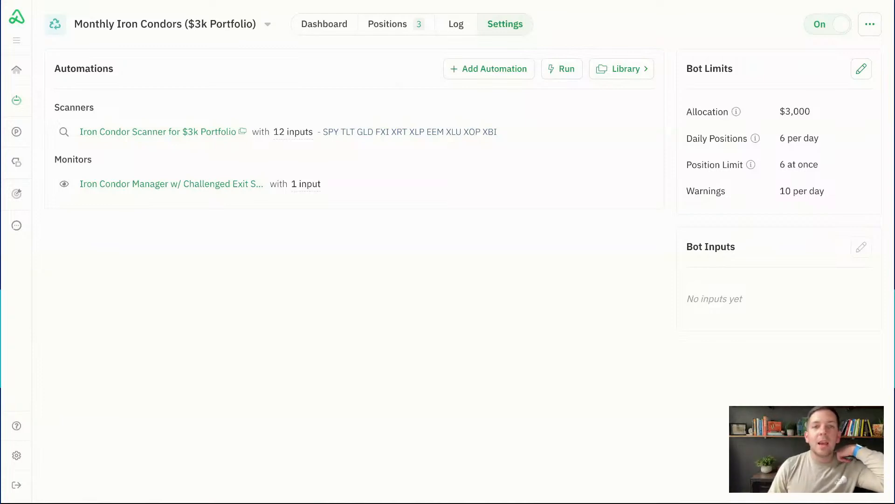
Review the Monthly Iron Condors bot settings and open the Iron Condor Scanner for $3k Portfolio automation
mouse_move(352, 184)
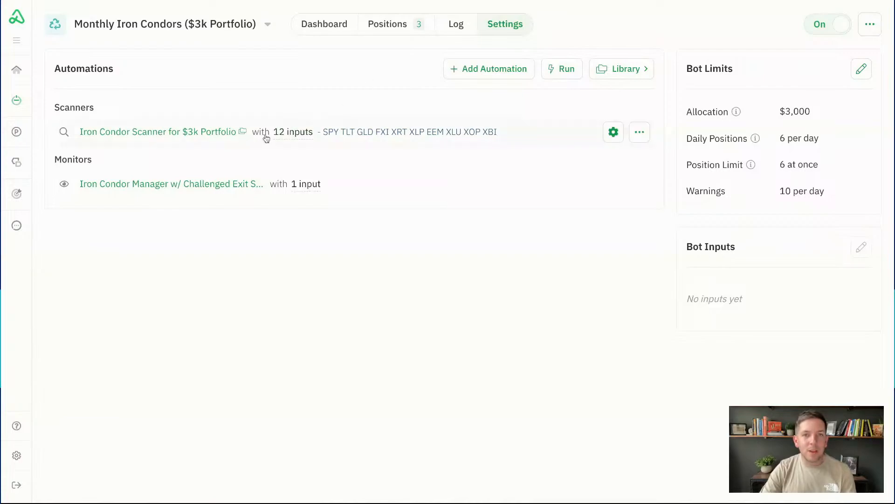
click(242, 132)
scroll(333, 199, down, 4)
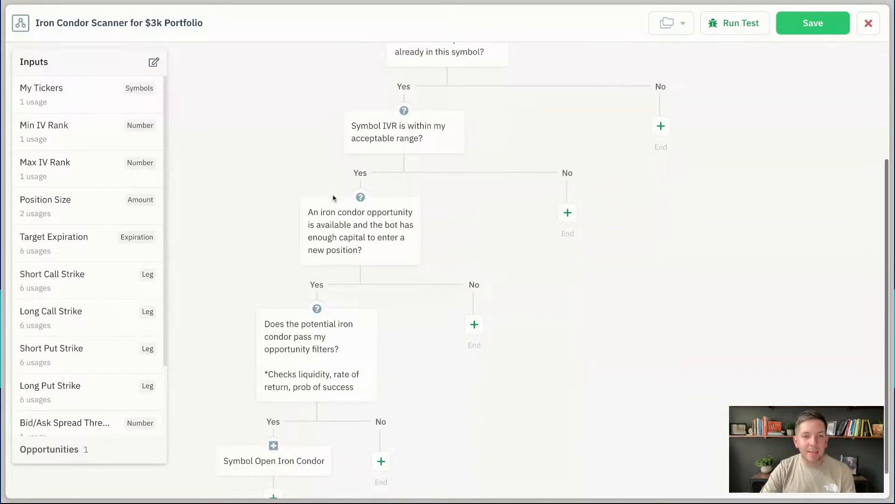
click(273, 427)
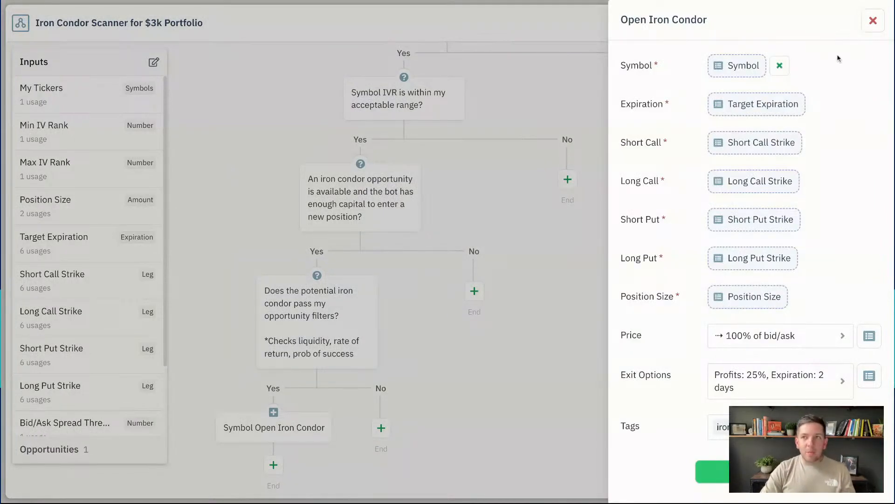
click(864, 21)
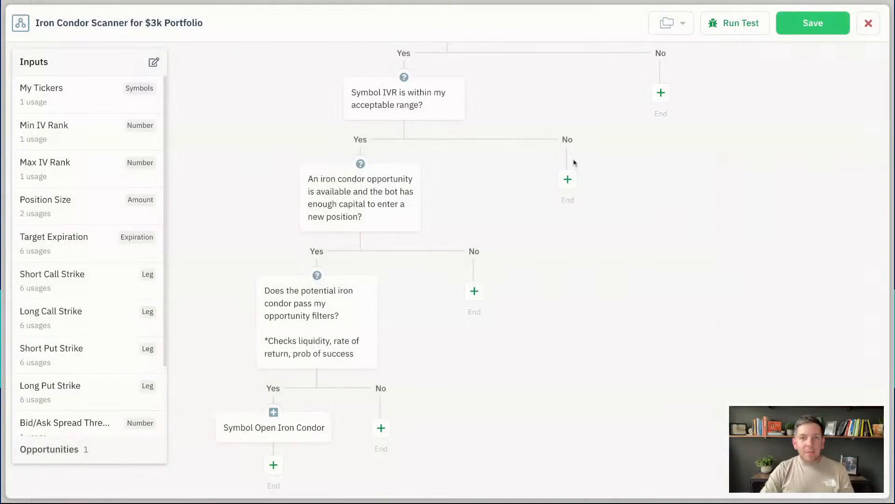
click(814, 29)
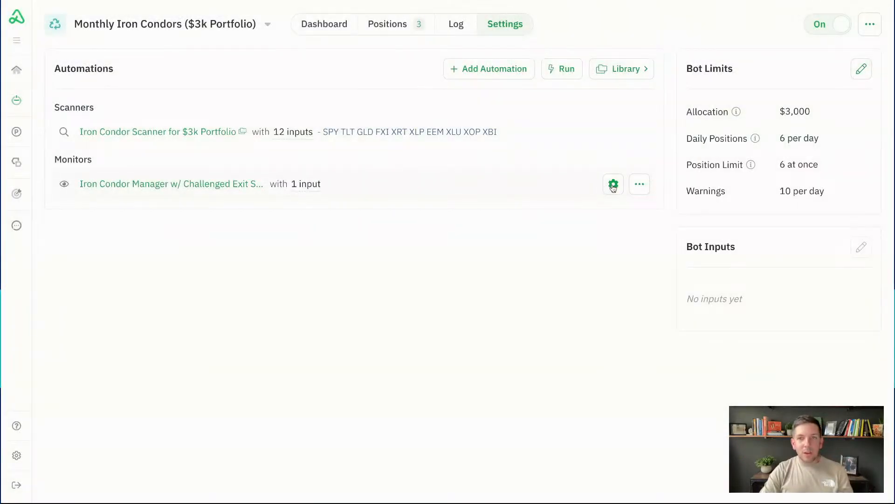
click(645, 187)
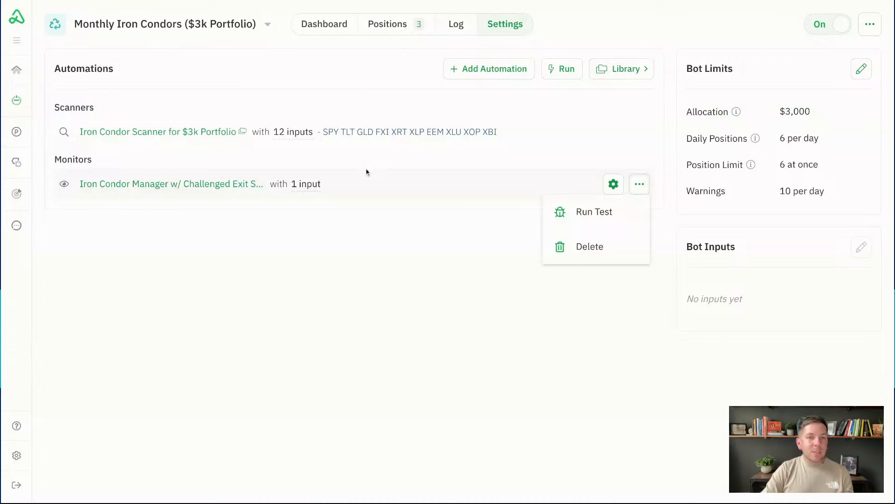
click(372, 262)
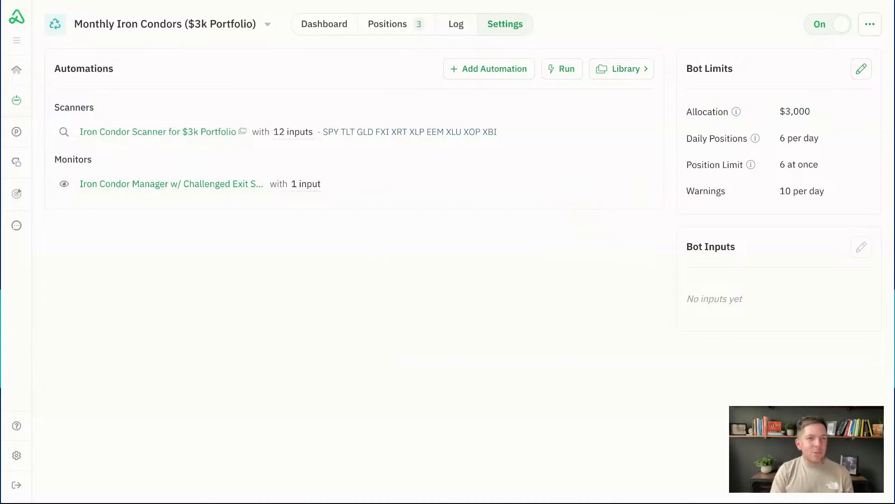